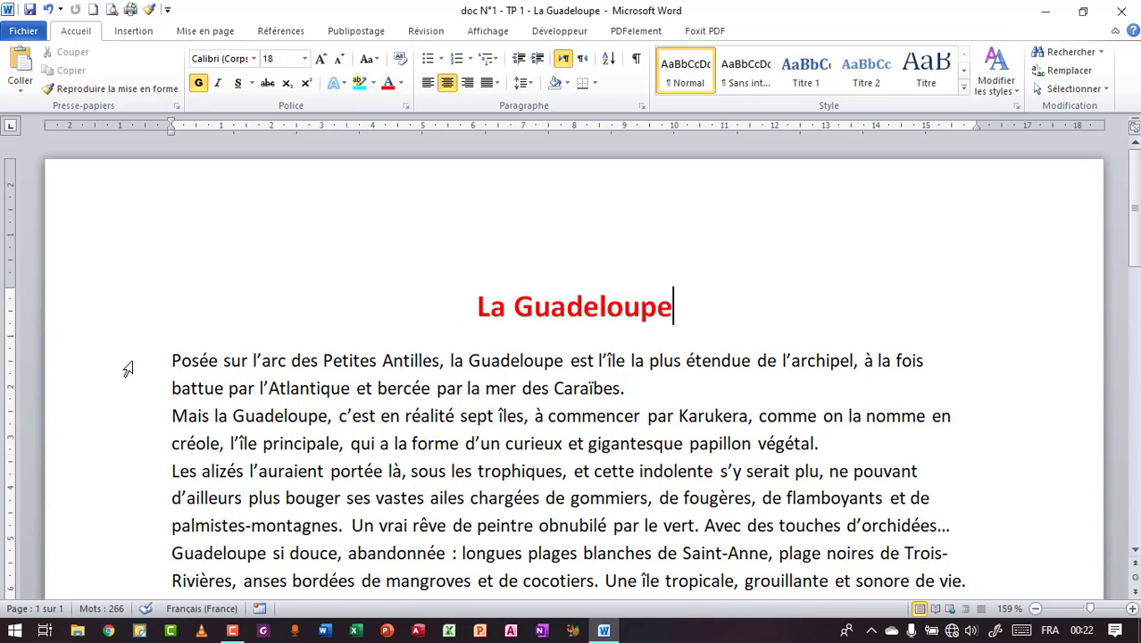
# - Justify all the body paragraphs below the title "La Guadeloupe" and place the cursor at the start of the first paragraph
pyautogui.moveTo(128, 369); pyautogui.dragTo(153, 413)
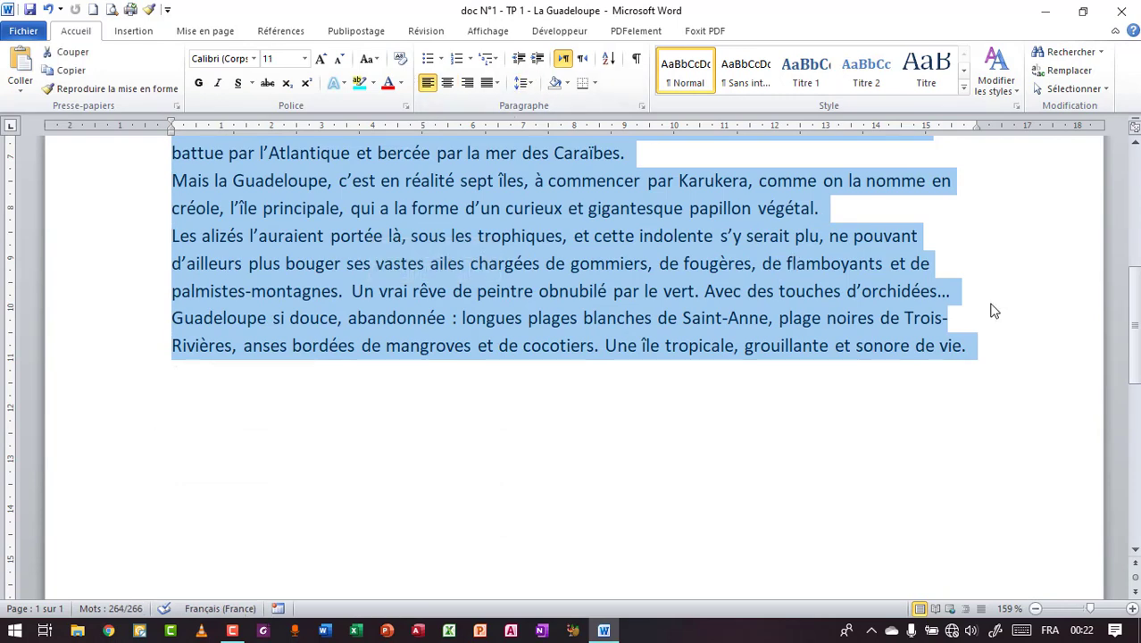
pyautogui.scroll(2, 922, 312)
pyautogui.scroll(2, 574, 357)
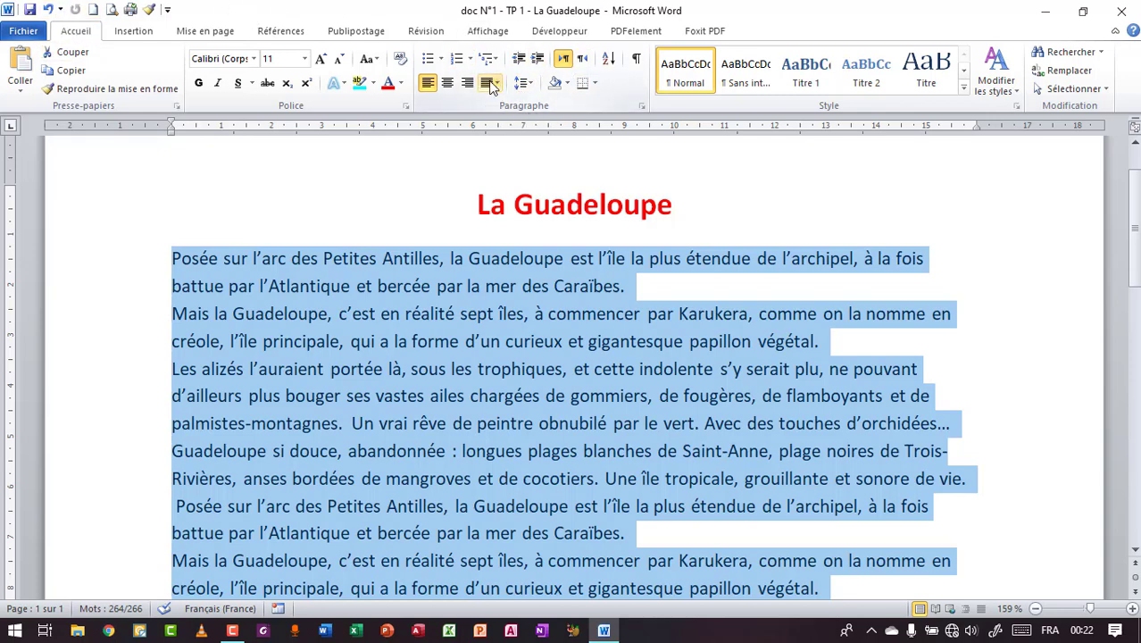
pyautogui.click(497, 84)
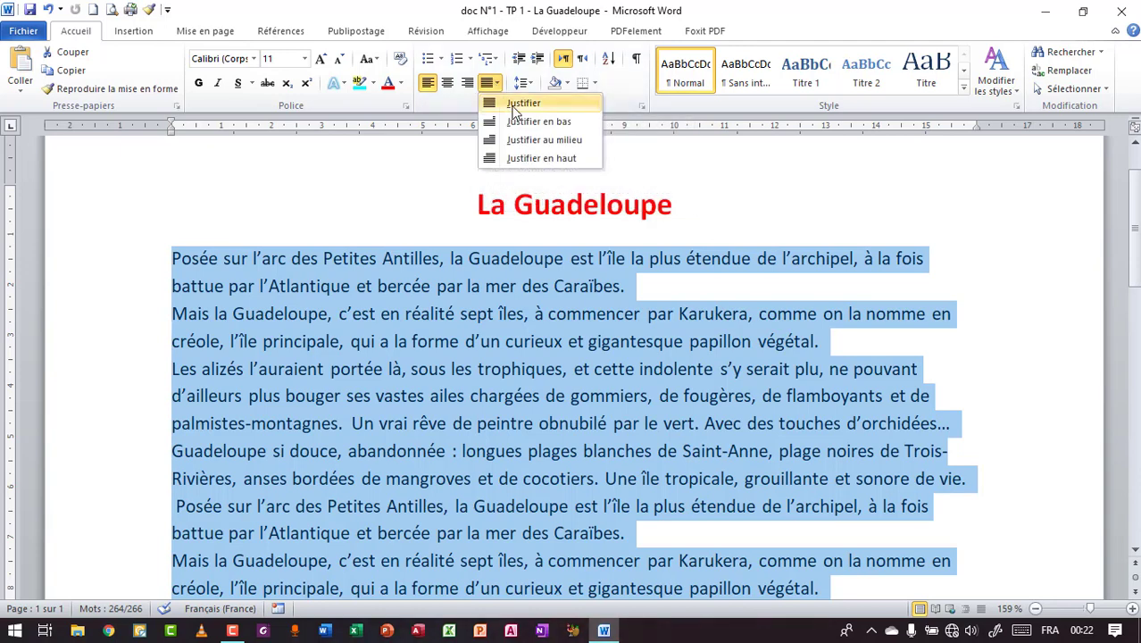
pyautogui.click(516, 105)
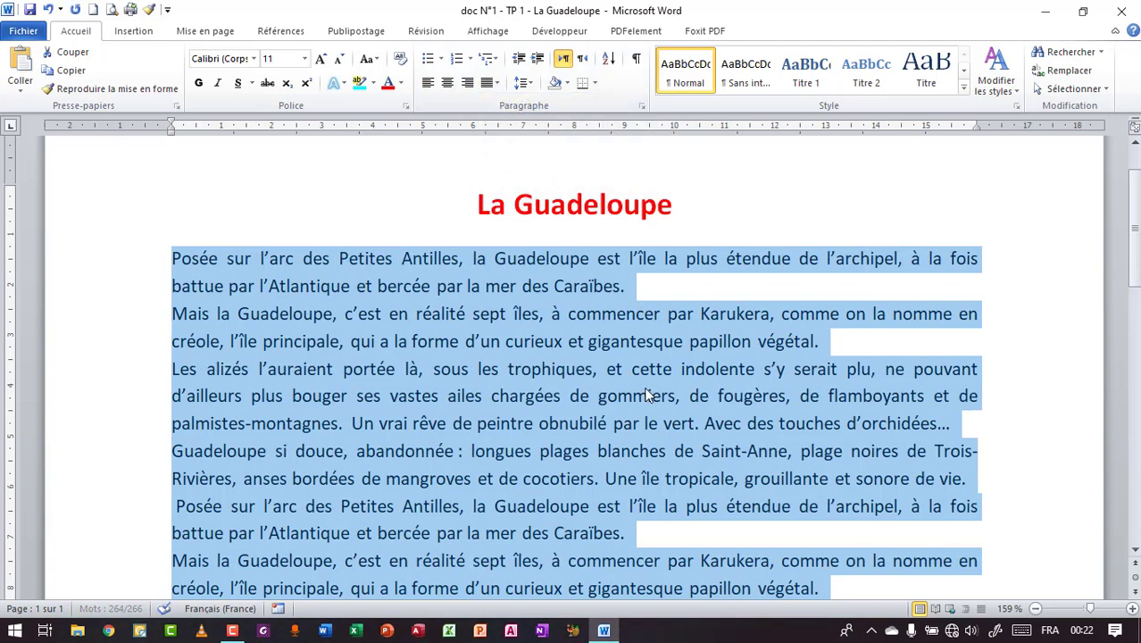
pyautogui.click(234, 237)
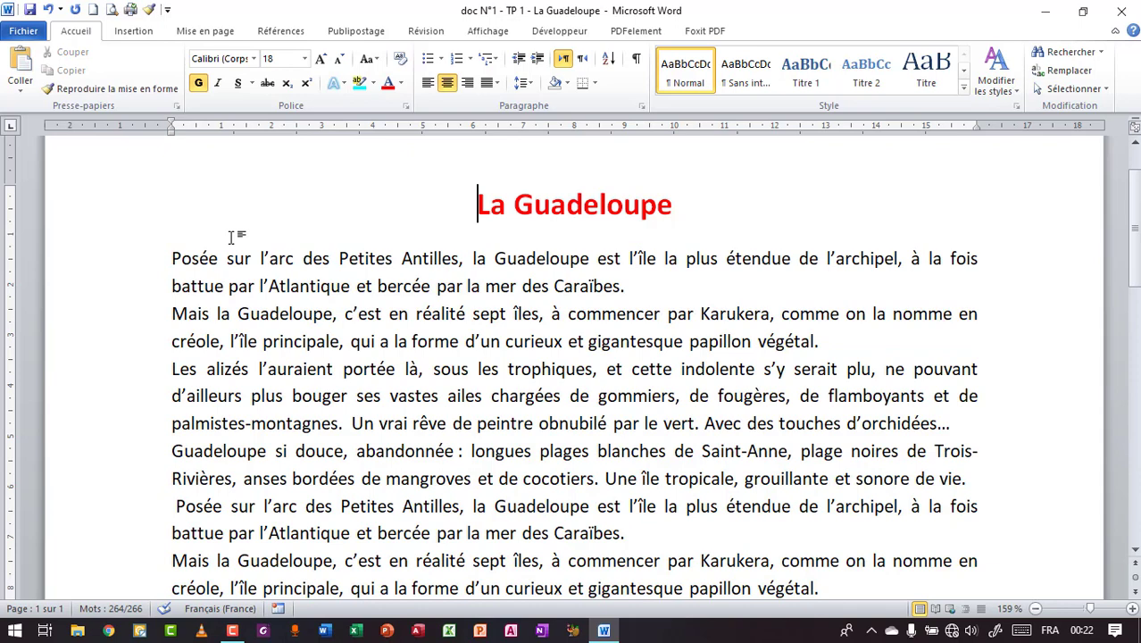
pyautogui.click(143, 259)
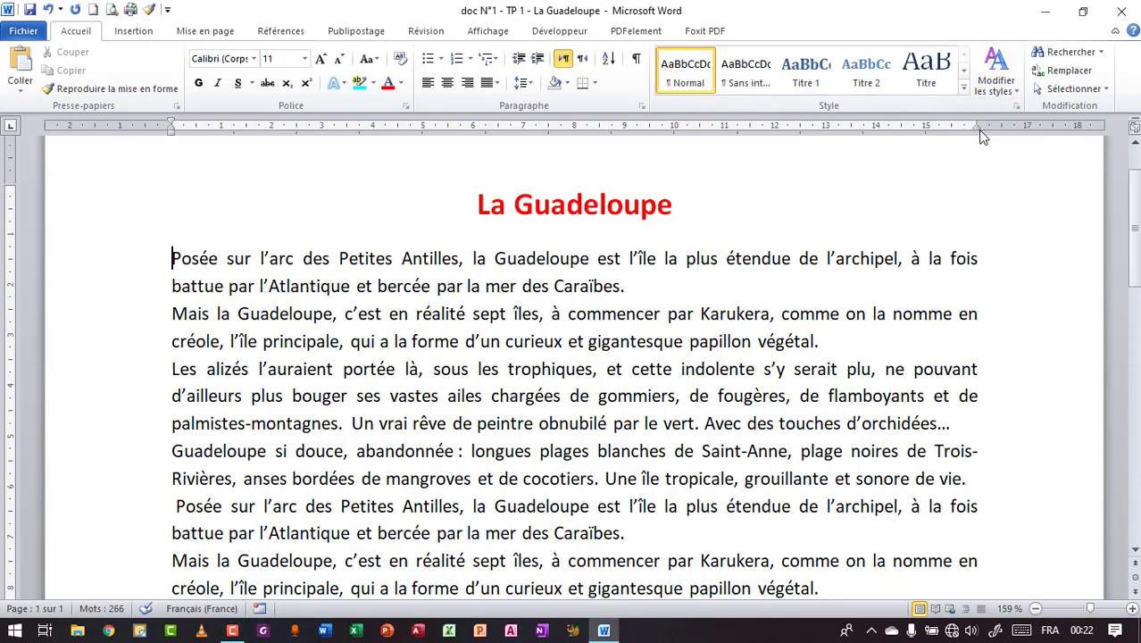
pyautogui.scroll(2, 1136, 257)
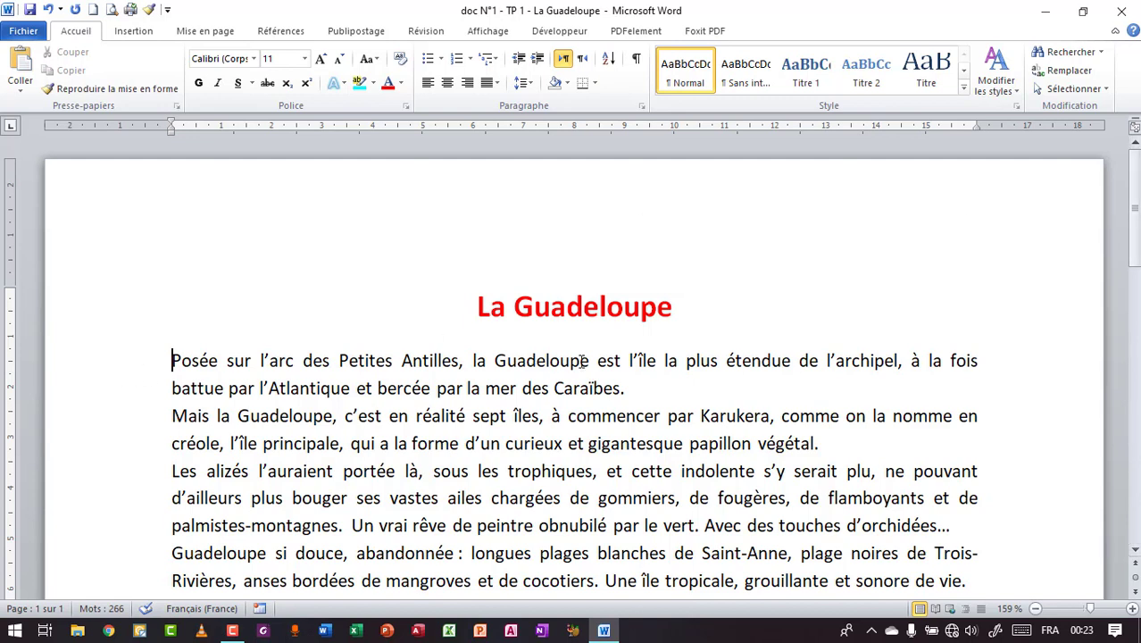
# - Select the whole first body paragraph, then the whole second one, and clear the selection
pyautogui.doubleClick(117, 378)
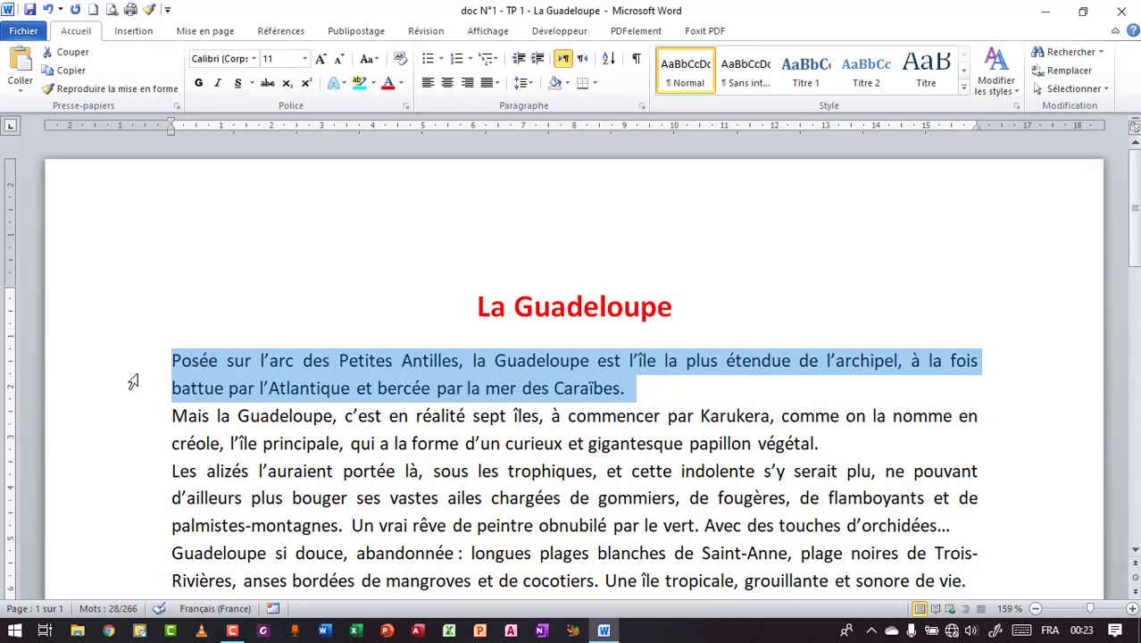
pyautogui.moveTo(132, 382)
pyautogui.mouseDown()
pyautogui.moveTo(148, 527)
pyautogui.moveTo(145, 395)
pyautogui.mouseUp()
pyautogui.doubleClick(100, 383)
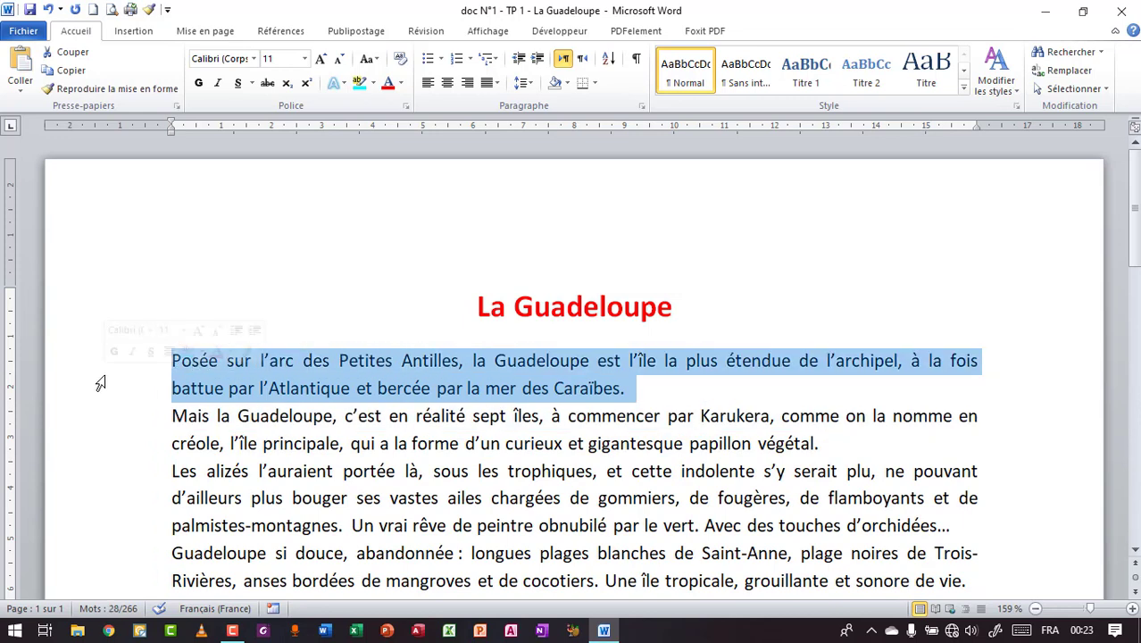
pyautogui.doubleClick(102, 438)
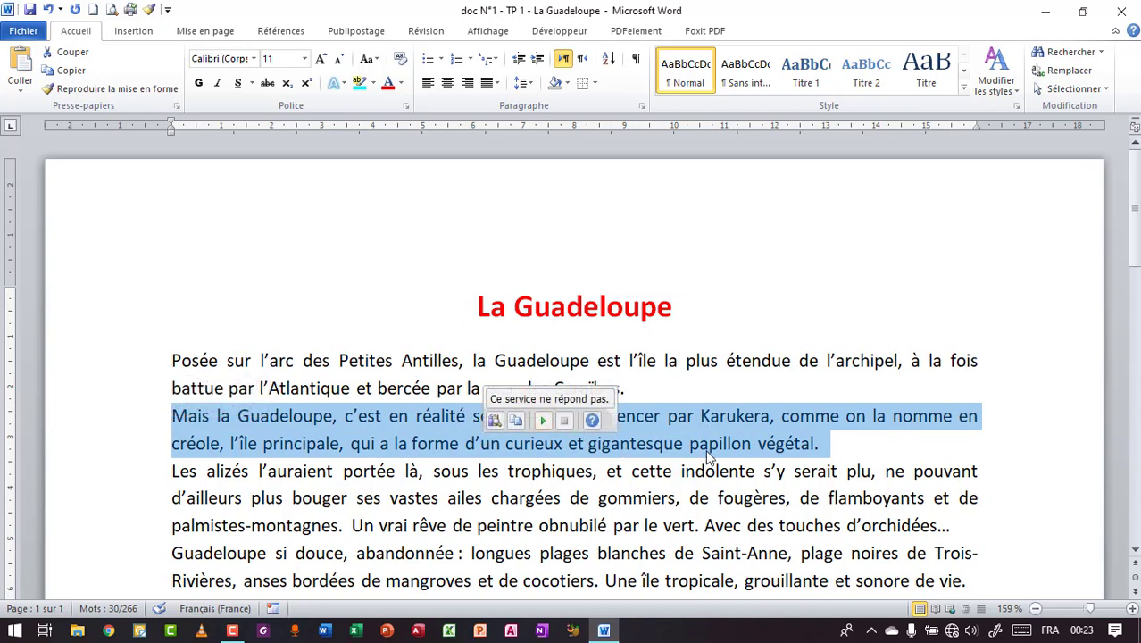
pyautogui.click(365, 360)
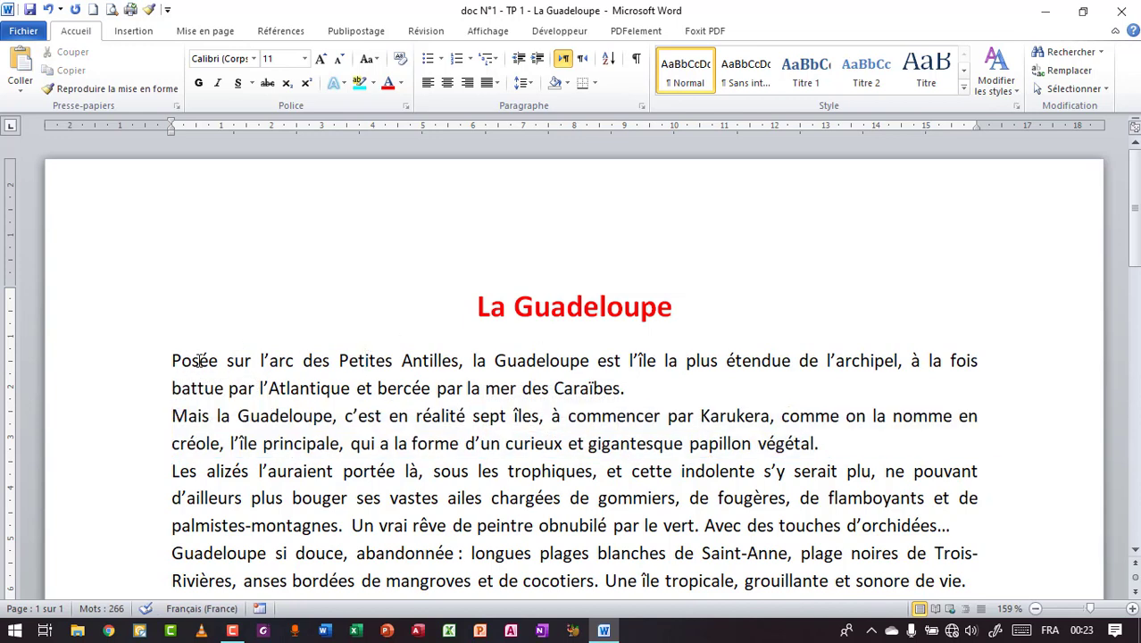
# - Increase the first body paragraph's left indent by two levels and remove both levels again
pyautogui.click(496, 360)
pyautogui.click(464, 388)
pyautogui.moveTo(172, 359)
pyautogui.click(538, 61)
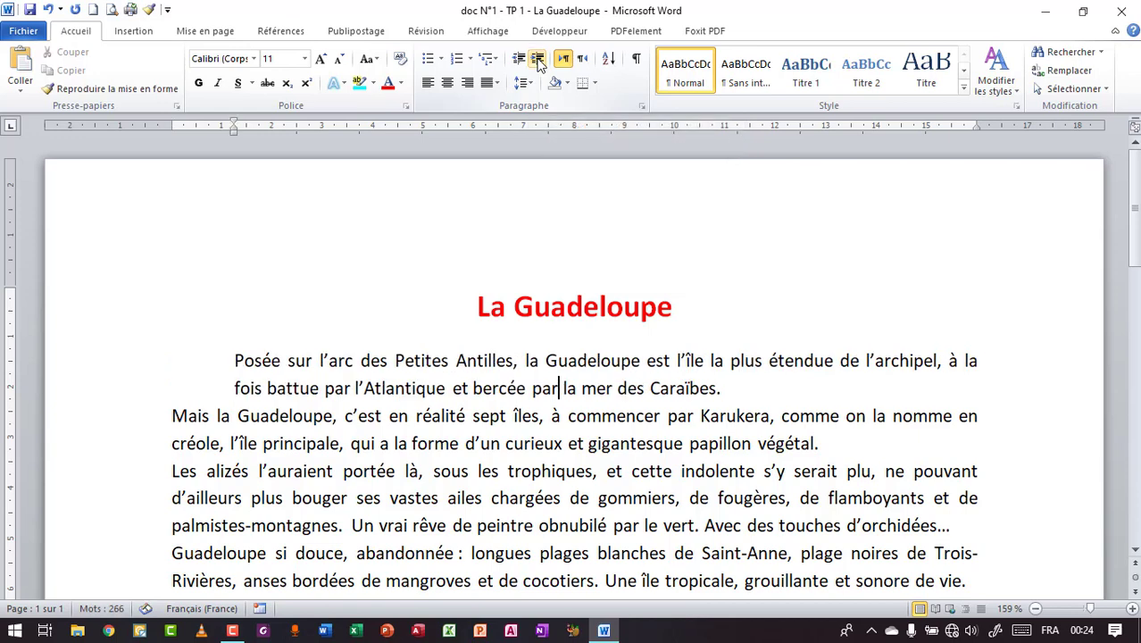
pyautogui.click(538, 60)
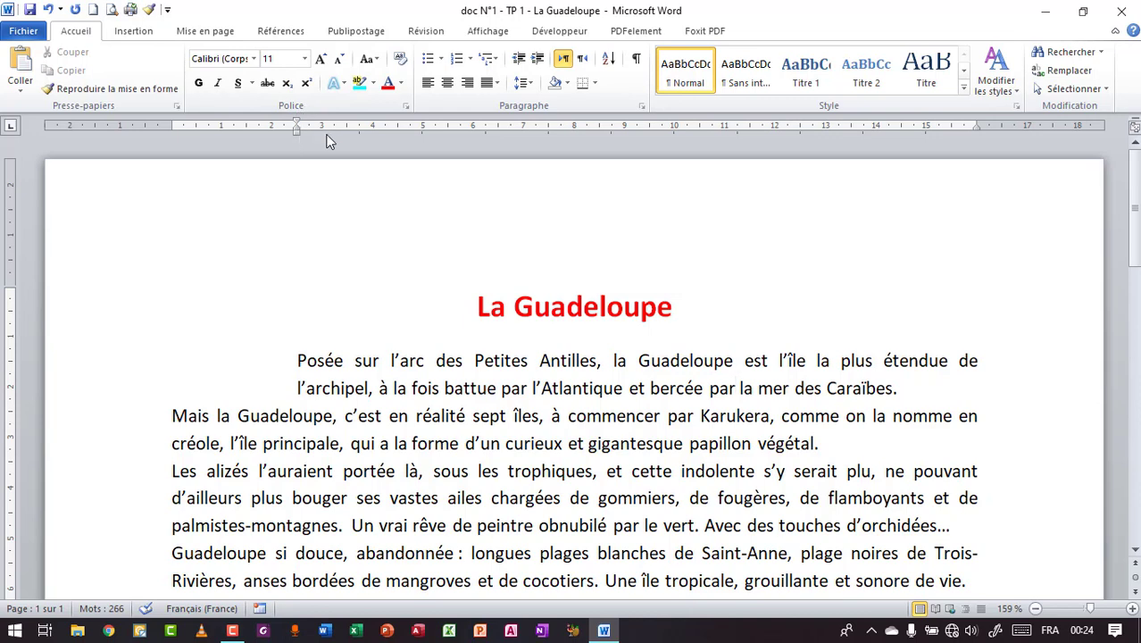
pyautogui.click(519, 59)
pyautogui.click(519, 59)
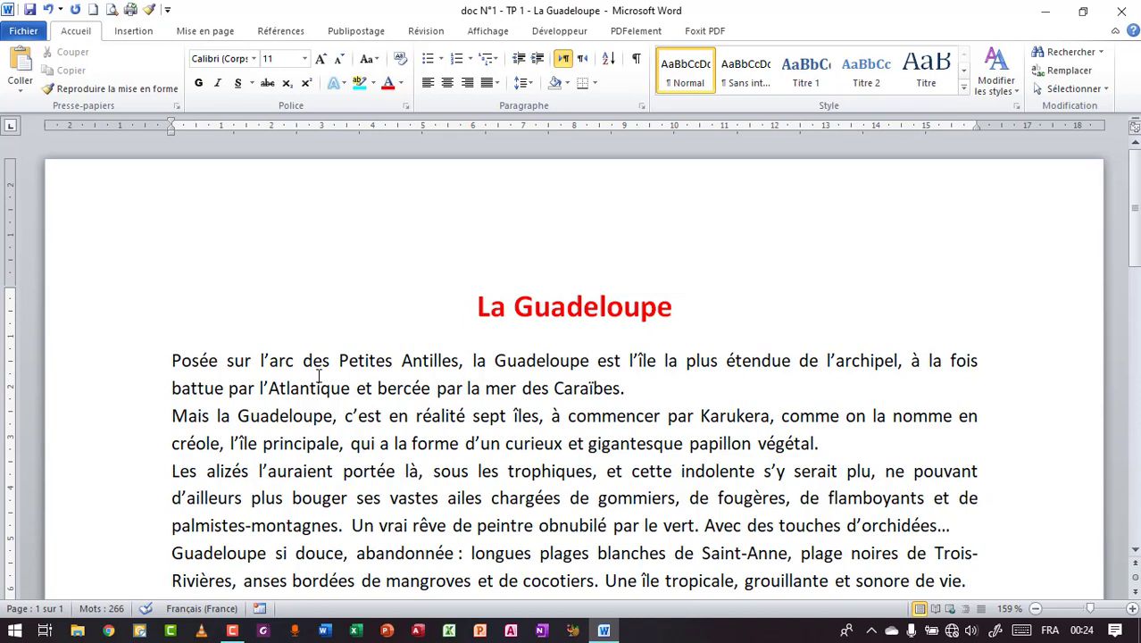
# - Set the left indent of the first body paragraph, "Posée sur l'arc des Petites Antilles", to 2 cm
pyautogui.click(212, 34)
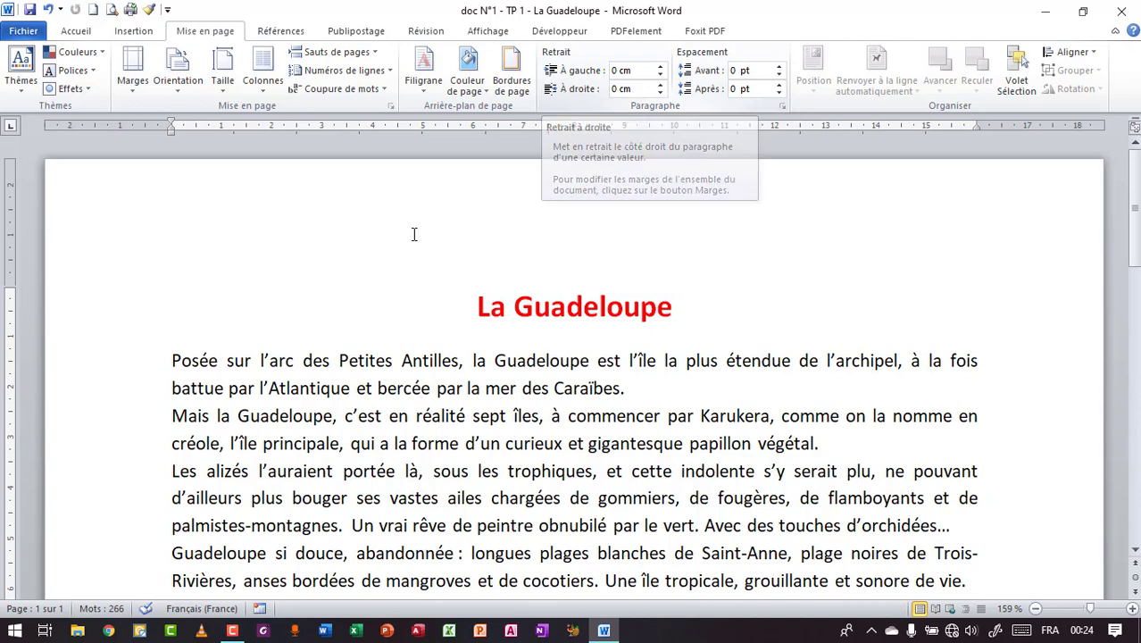
pyautogui.keyDown('shift'); pyautogui.click(508, 361); pyautogui.keyUp('shift')
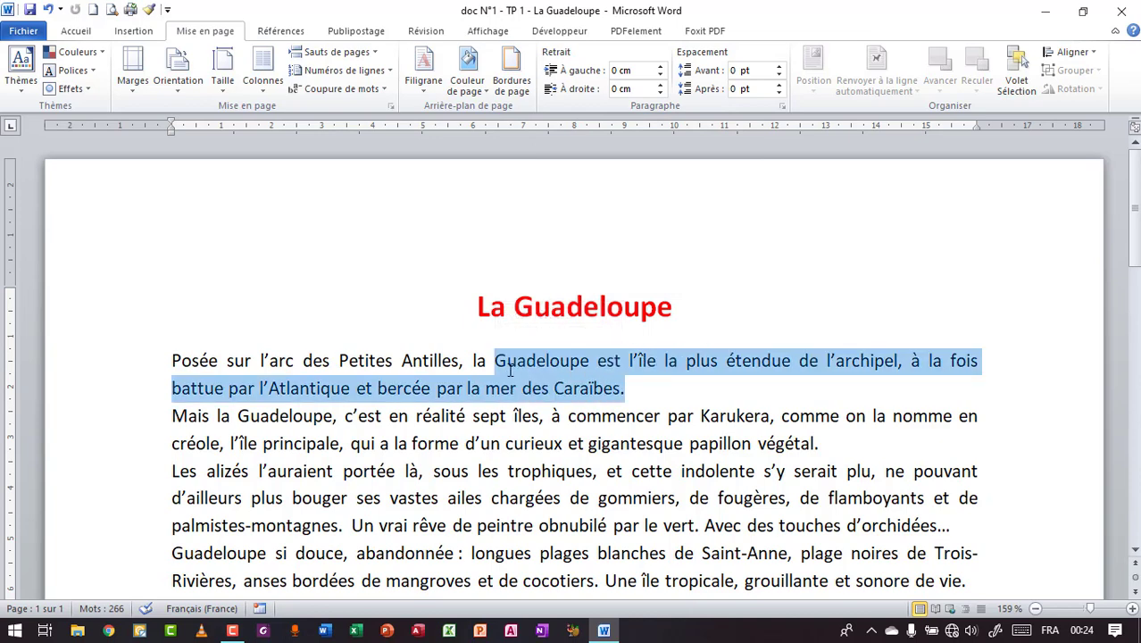
pyautogui.click(567, 387)
pyautogui.click(553, 374)
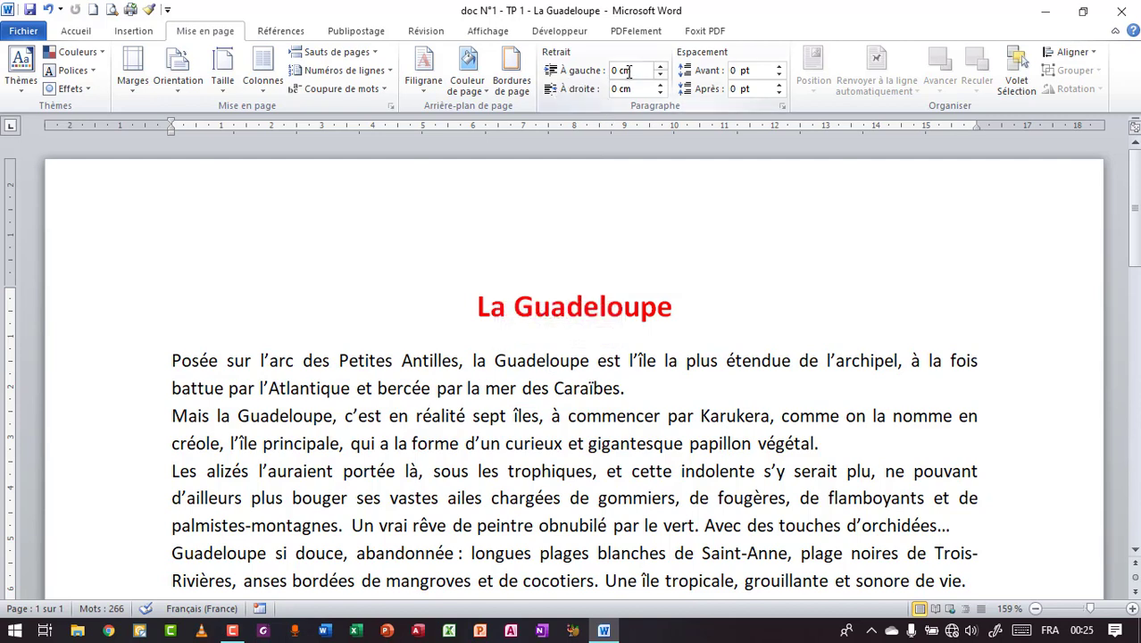
pyautogui.click(629, 72)
pyautogui.write('2')
pyautogui.press('Return')
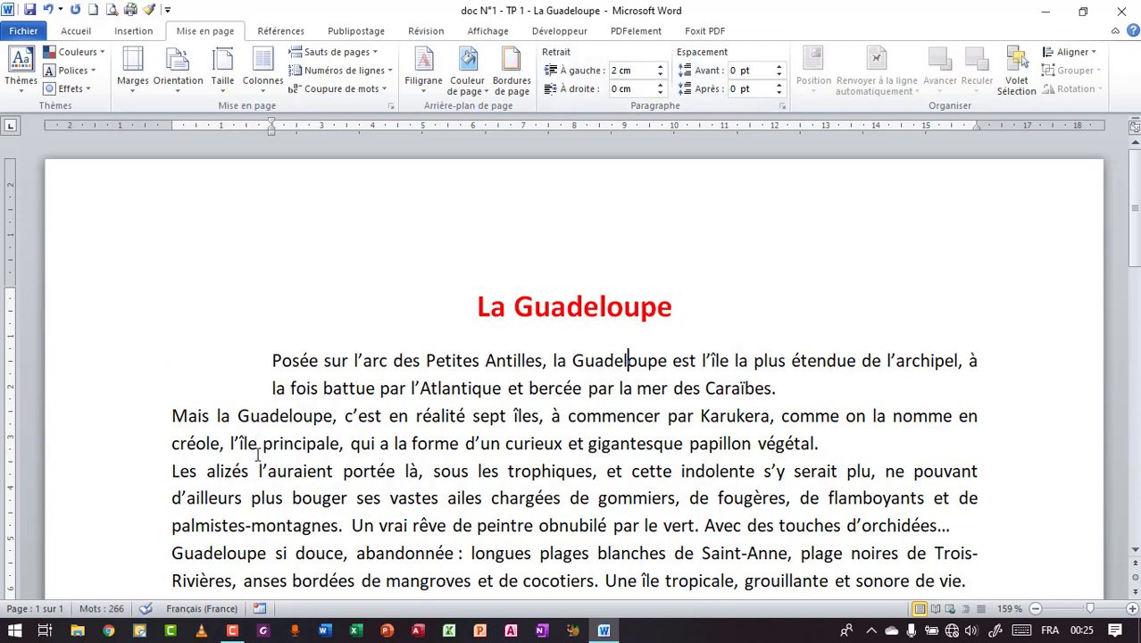
# - Set the left indent of the third body paragraph, "Les alizés l'auraient portée là", to 2 cm
pyautogui.doubleClick(136, 498)
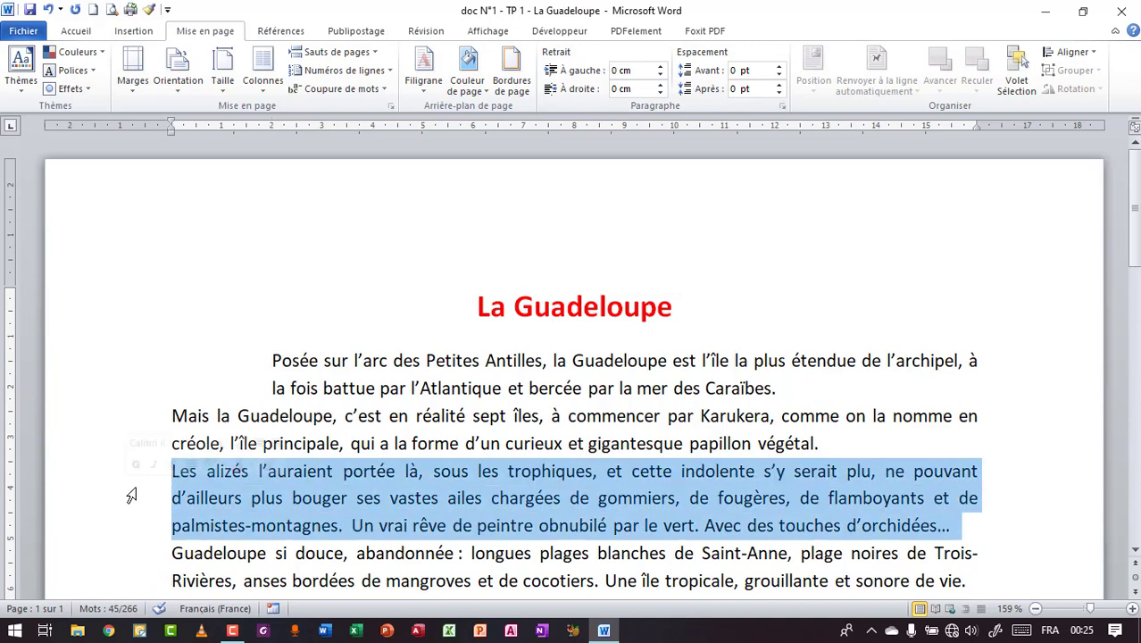
pyautogui.click(316, 480)
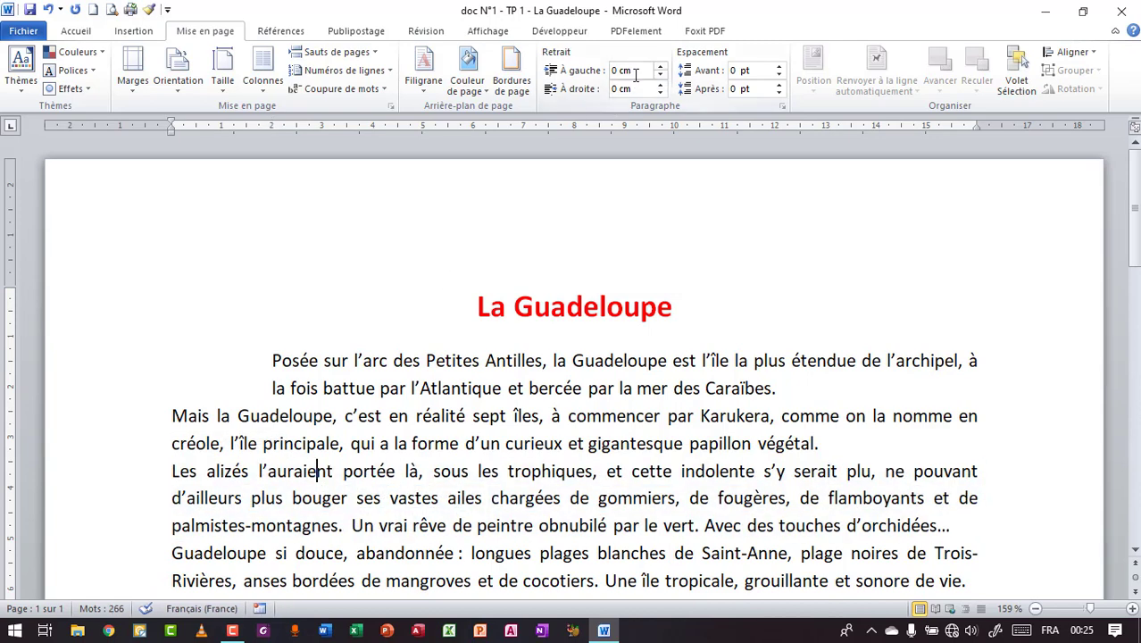
pyautogui.click(636, 75)
pyautogui.write('2')
pyautogui.press('Return')
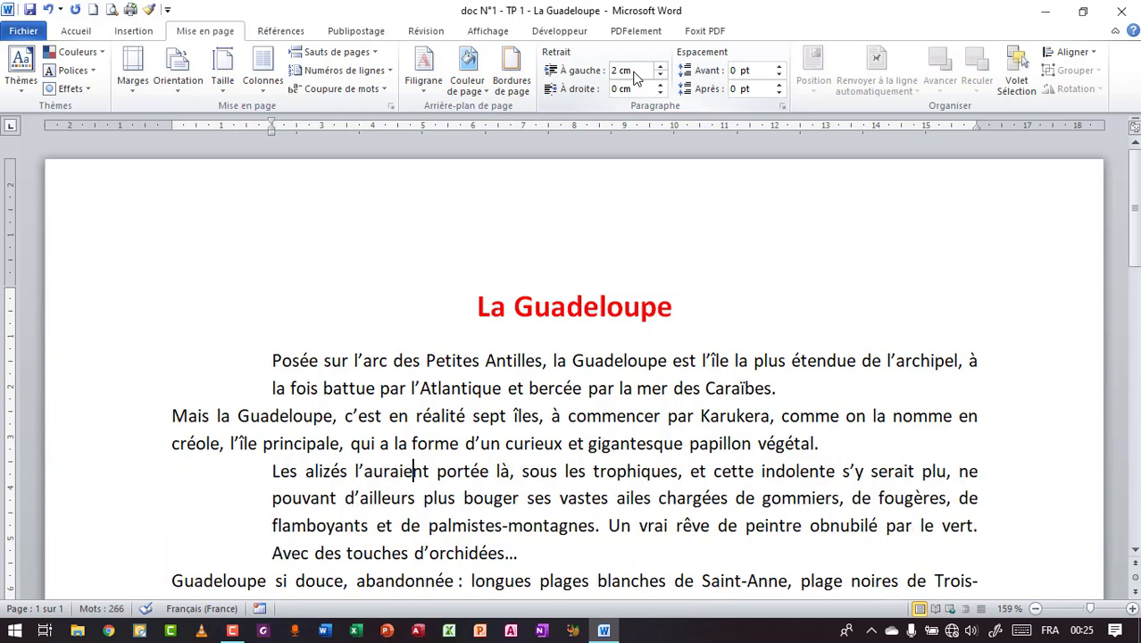
# - Set the right indent of the second body paragraph, "Mais la Guadeloupe", to 2 cm
pyautogui.doubleClick(616, 427)
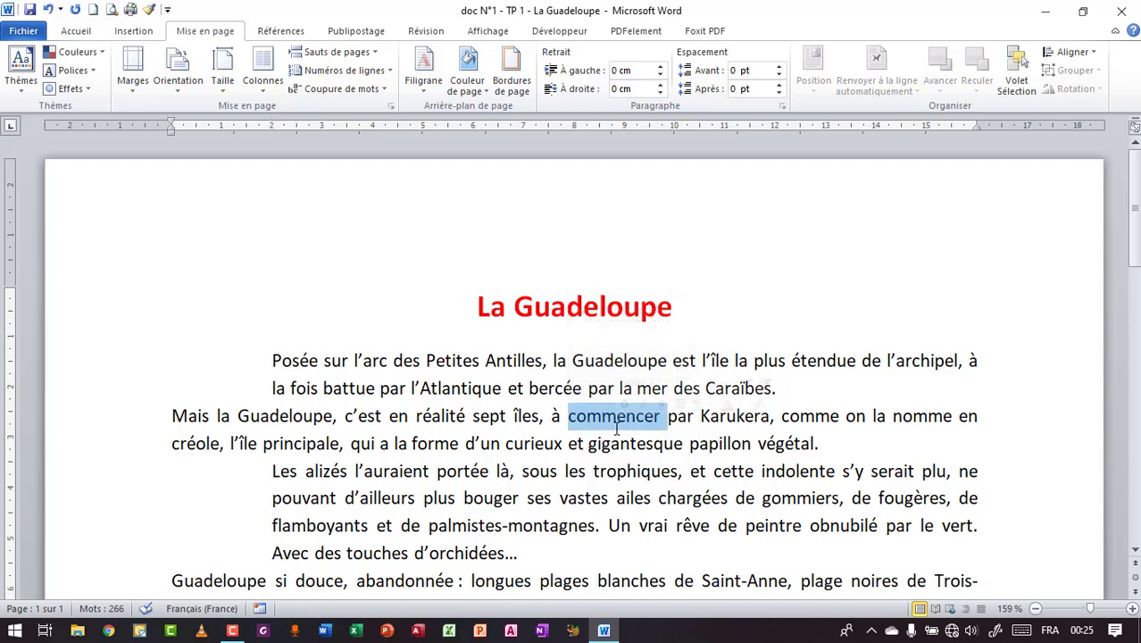
pyautogui.click(490, 444)
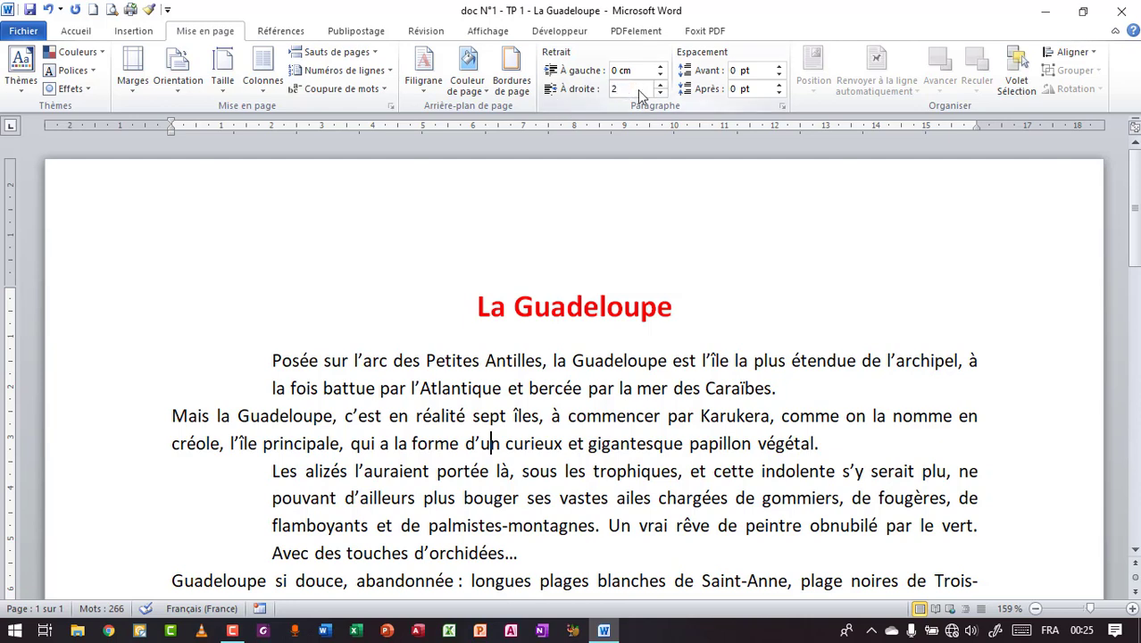
pyautogui.click(638, 89)
pyautogui.write('2')
pyautogui.press('Return')
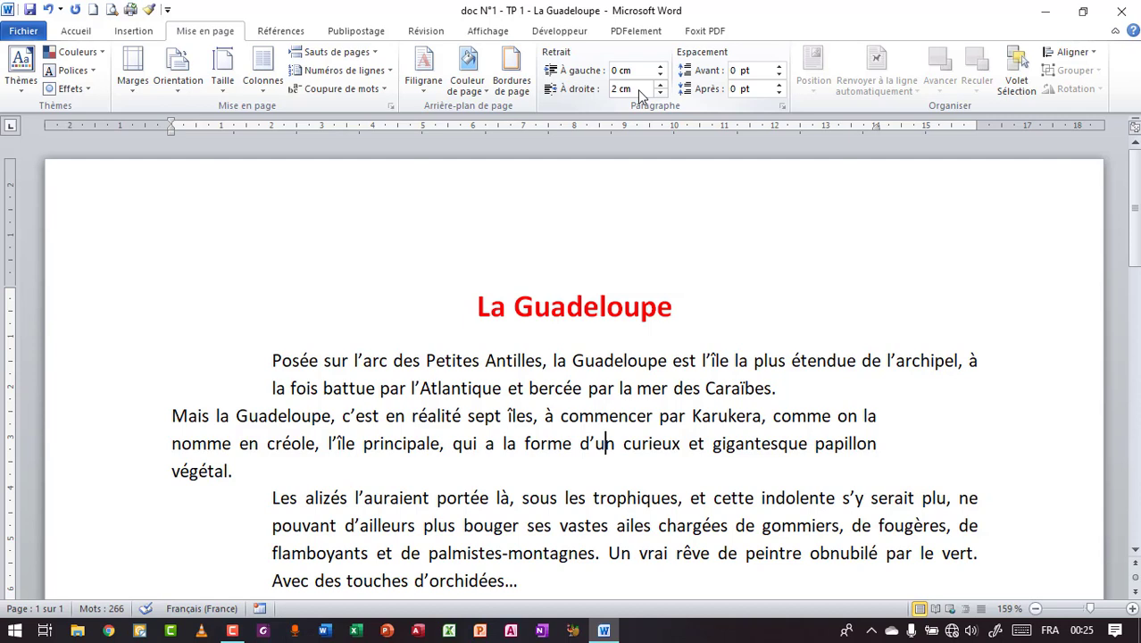
# - Reset the left indent of the third body paragraph, "Les alizés l'auraient portée là", to 0 cm
pyautogui.click(340, 502)
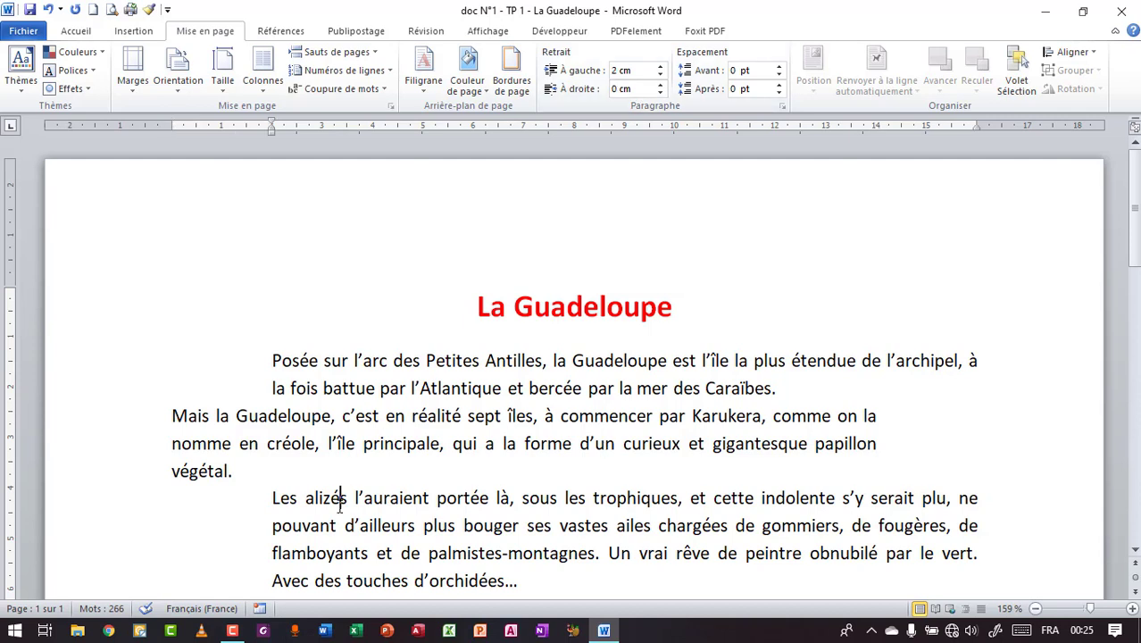
pyautogui.click(640, 74)
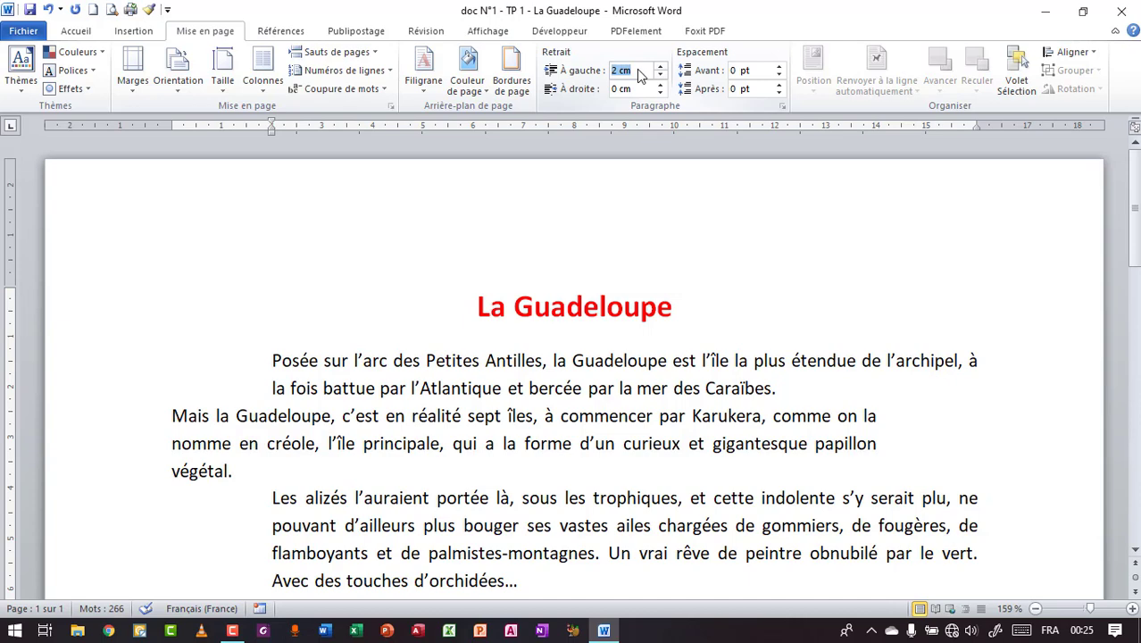
pyautogui.write('0')
pyautogui.press('Return')
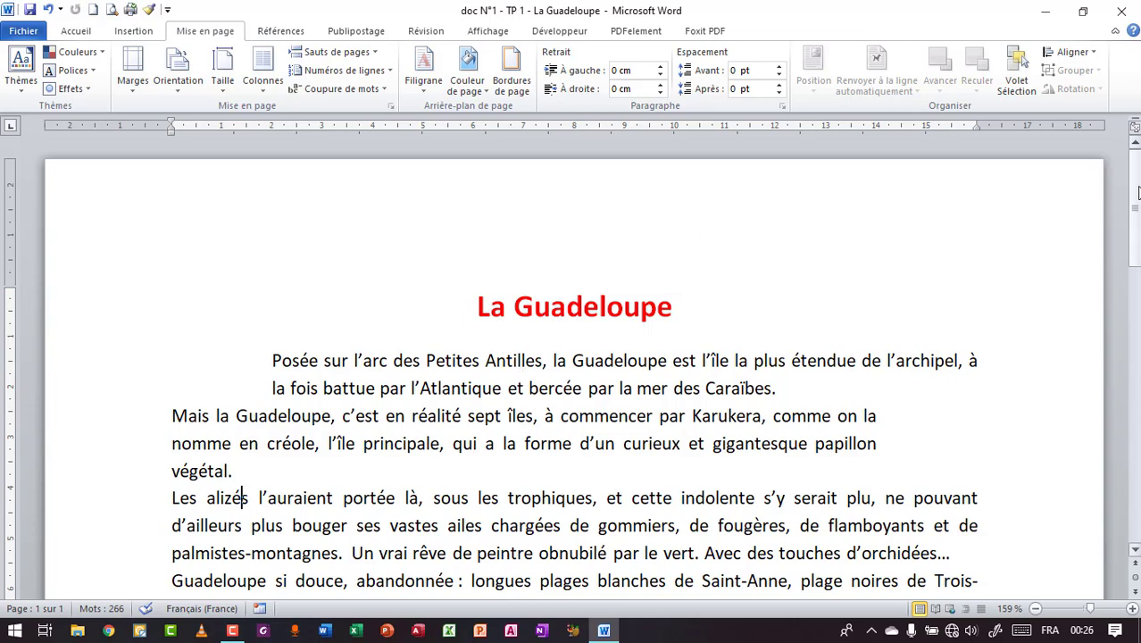
# - Give the fourth body paragraph, "Guadeloupe si douce, abandonnée", a first-line indent of about 1 cm
pyautogui.scroll(-3, 1134, 224)
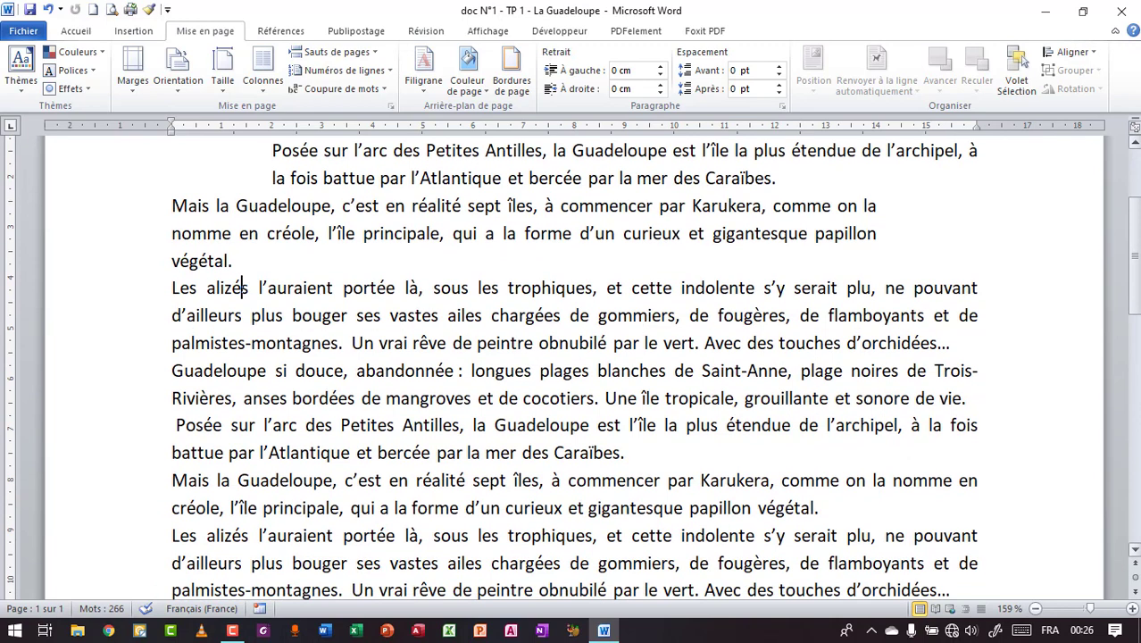
pyautogui.doubleClick(125, 386)
pyautogui.click(305, 371)
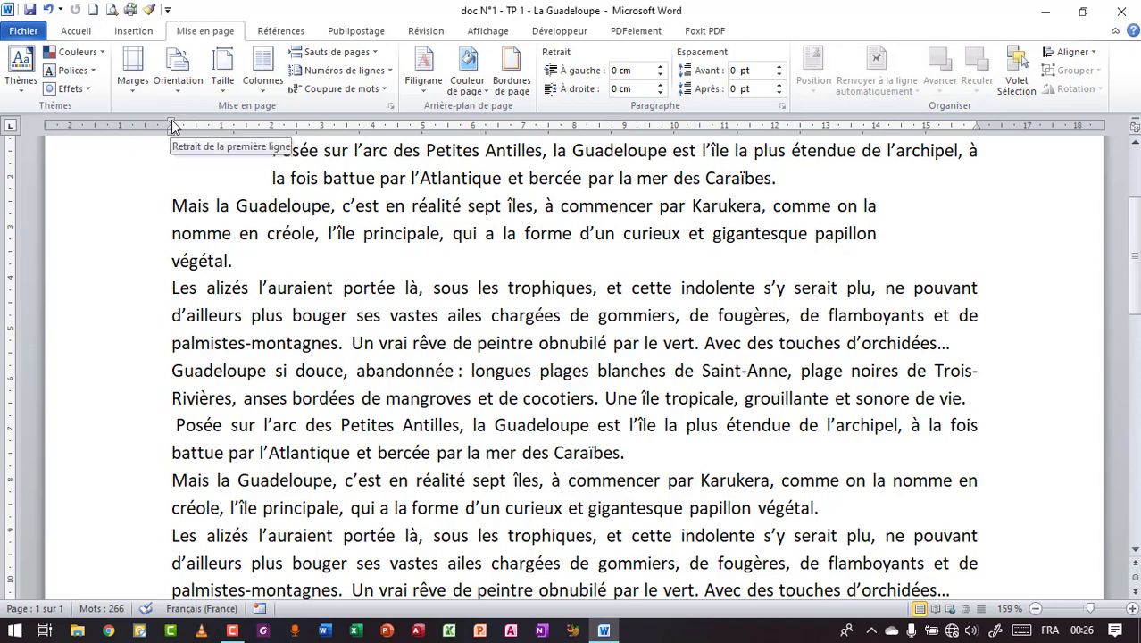
pyautogui.moveTo(171, 119); pyautogui.dragTo(219, 127)
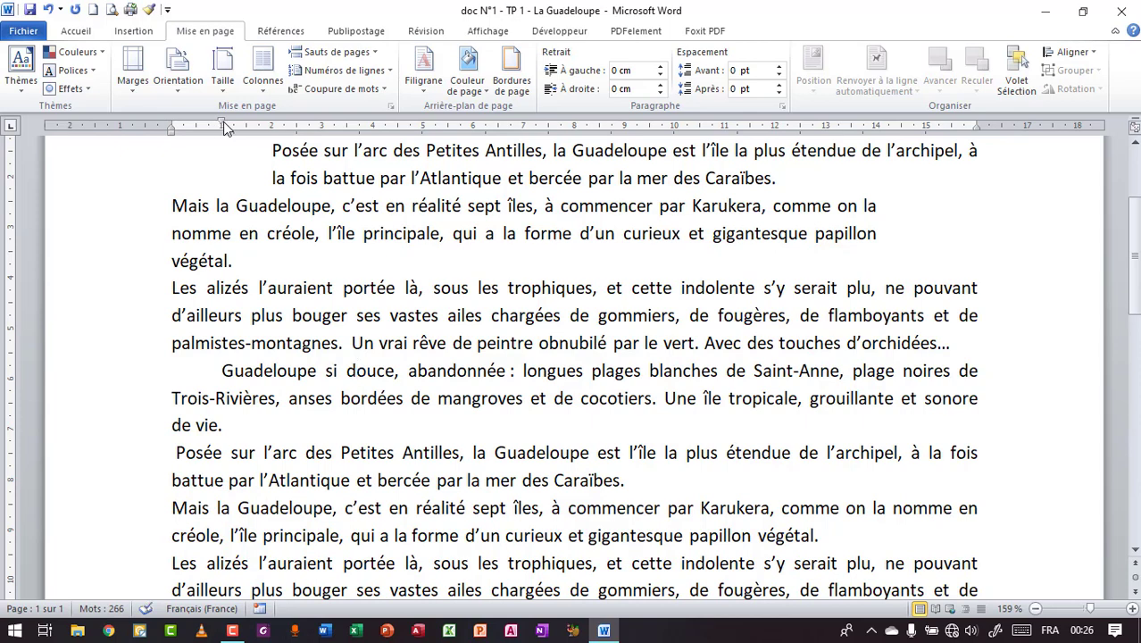
# - Shift the "Guadeloupe si douce" paragraph's left indent to 4.75 cm and its first line to 4 cm, and return both to 0 cm
pyautogui.moveTo(223, 122)
pyautogui.mouseDown()
pyautogui.moveTo(175, 120)
pyautogui.moveTo(172, 135)
pyautogui.moveTo(273, 141)
pyautogui.moveTo(210, 148)
pyautogui.moveTo(408, 154)
pyautogui.mouseUp()
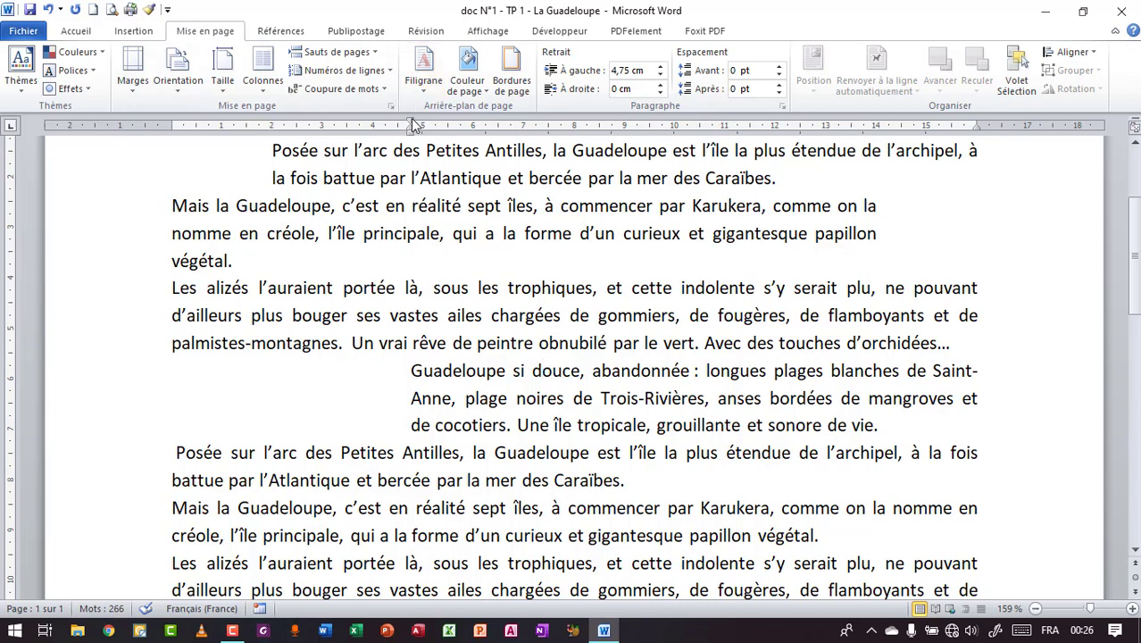
pyautogui.moveTo(413, 128); pyautogui.dragTo(373, 130)
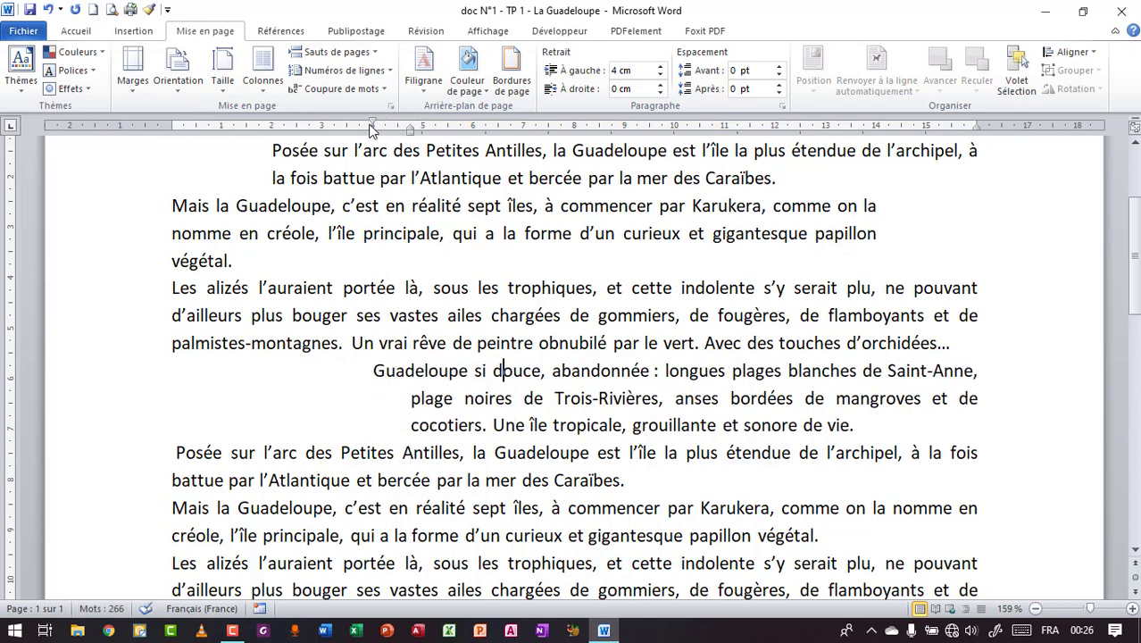
pyautogui.moveTo(410, 132)
pyautogui.mouseDown()
pyautogui.moveTo(306, 159)
pyautogui.moveTo(173, 157)
pyautogui.mouseUp()
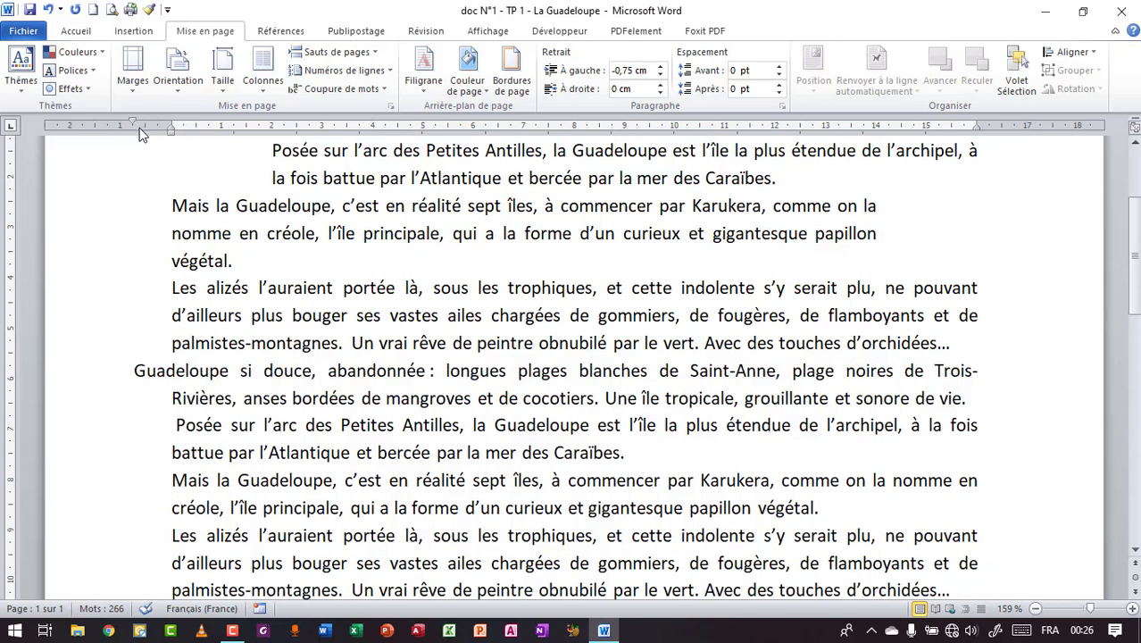
pyautogui.moveTo(132, 120); pyautogui.dragTo(171, 121)
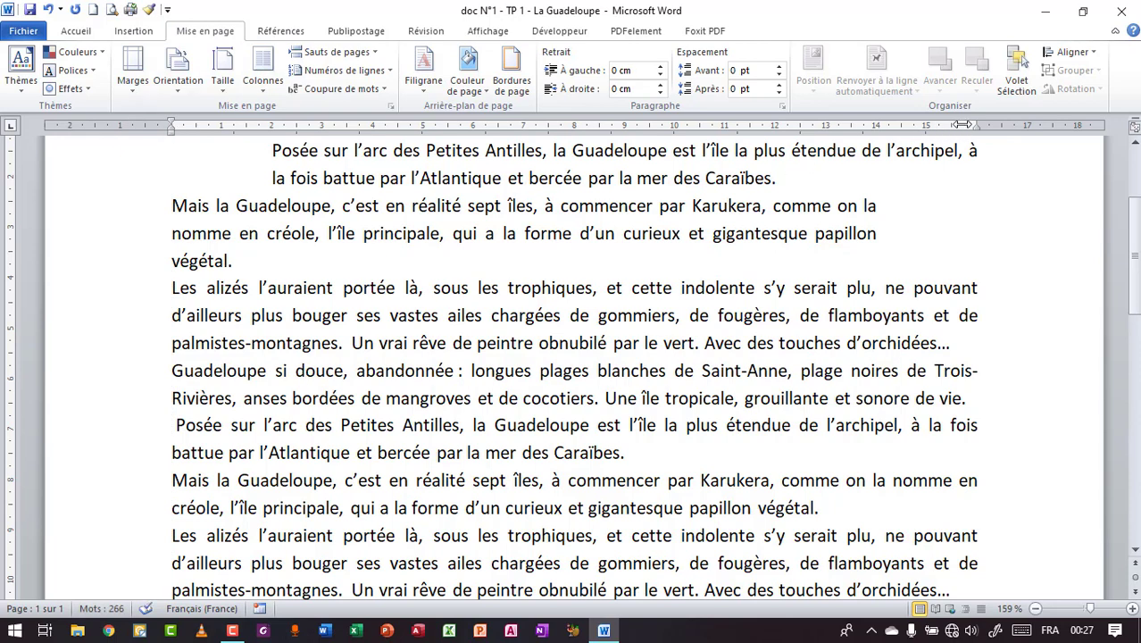
# - Move the right indent of the "Guadeloupe si douce" paragraph inward to 3 cm
pyautogui.moveTo(976, 126); pyautogui.dragTo(827, 125)
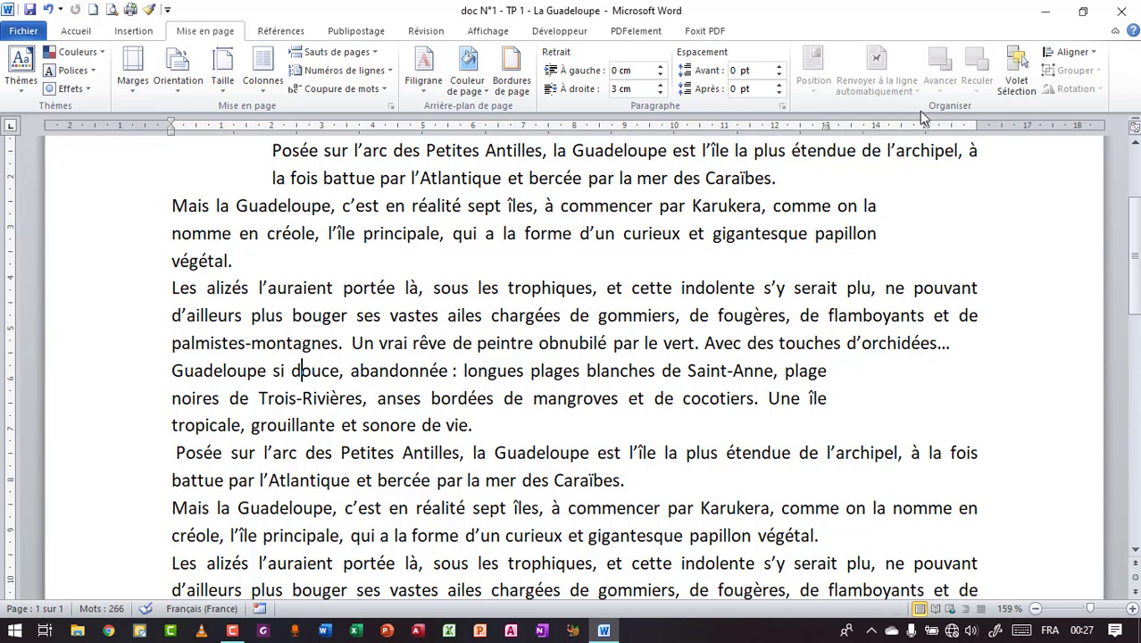
# - Reset the right indent of the fourth body paragraph, "Guadeloupe si douce, abandonnée", to 0 cm
pyautogui.moveTo(827, 132); pyautogui.dragTo(977, 131)
pyautogui.scroll(3, 977, 268)
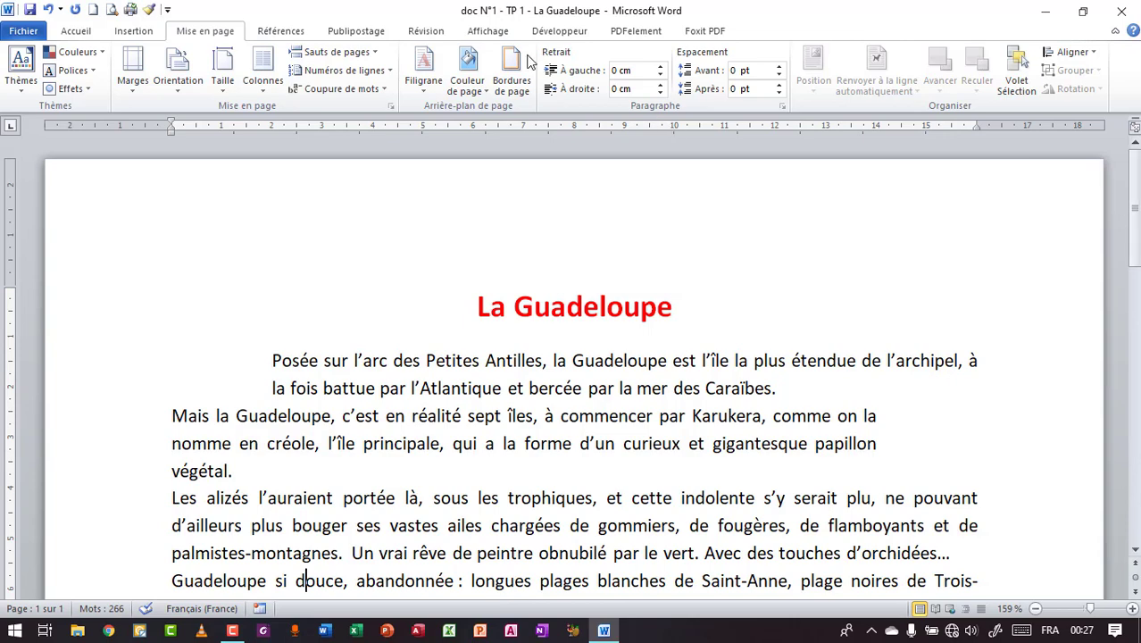
pyautogui.click(80, 33)
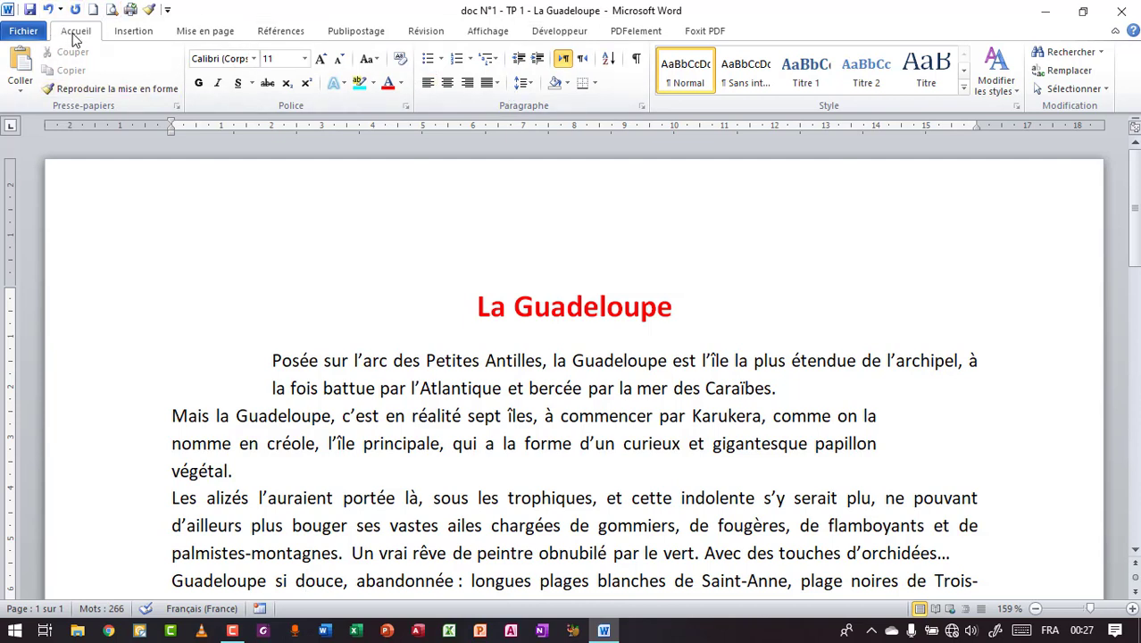
pyautogui.click(207, 31)
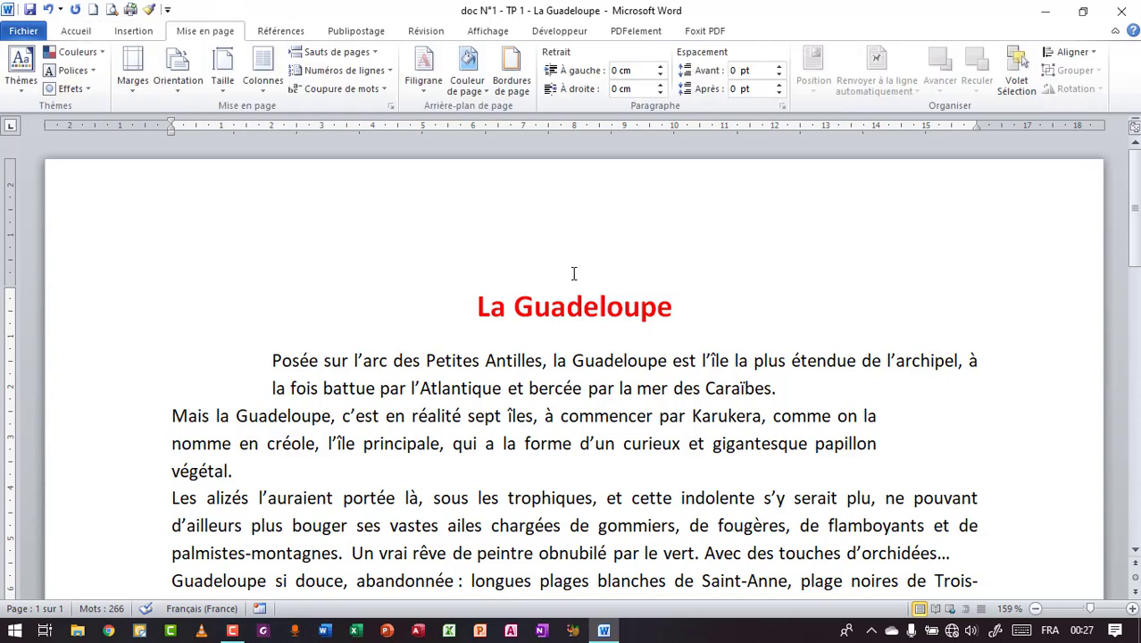
# - Set the spacing before and after the fourth body paragraph, "Guadeloupe si douce, abandonnée", to 12 pt each
pyautogui.scroll(-4, 255, 300)
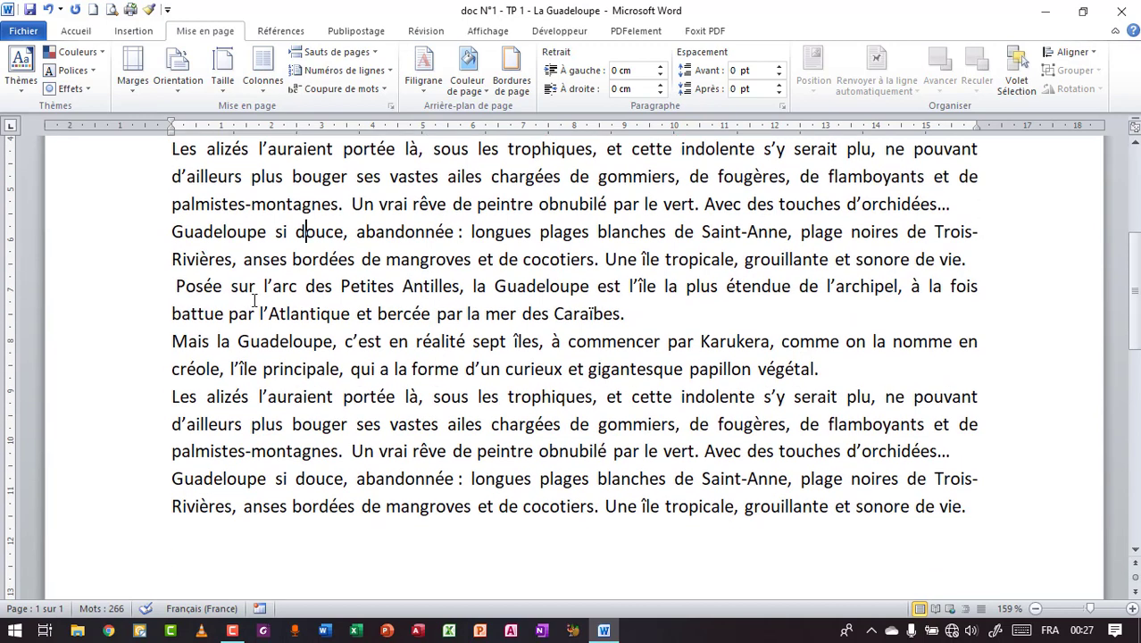
pyautogui.doubleClick(131, 274)
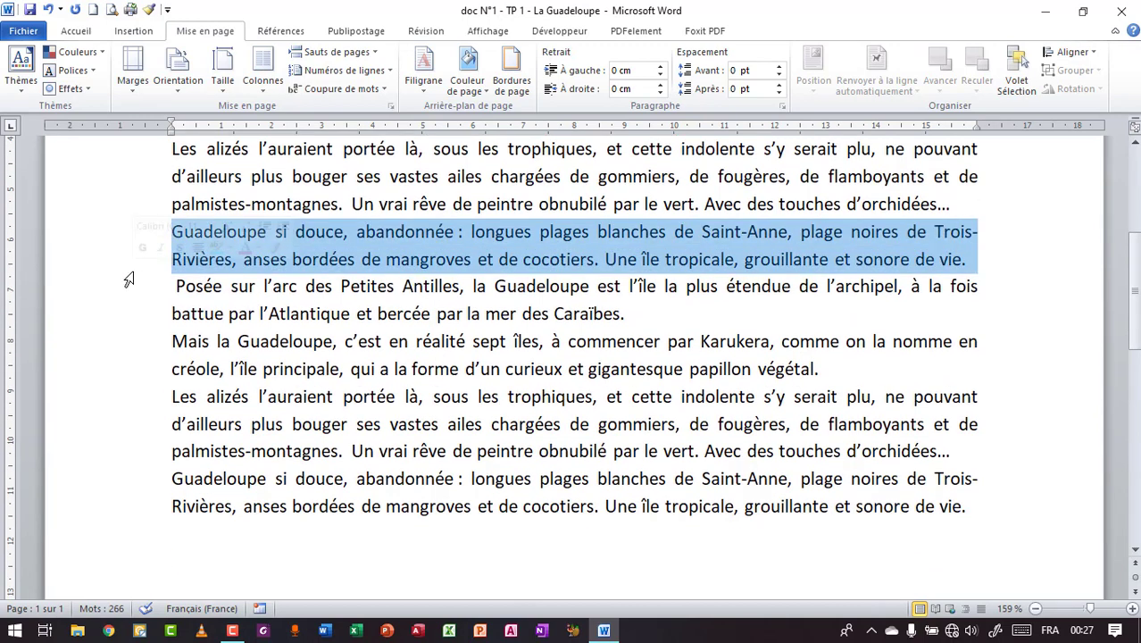
pyautogui.click(490, 240)
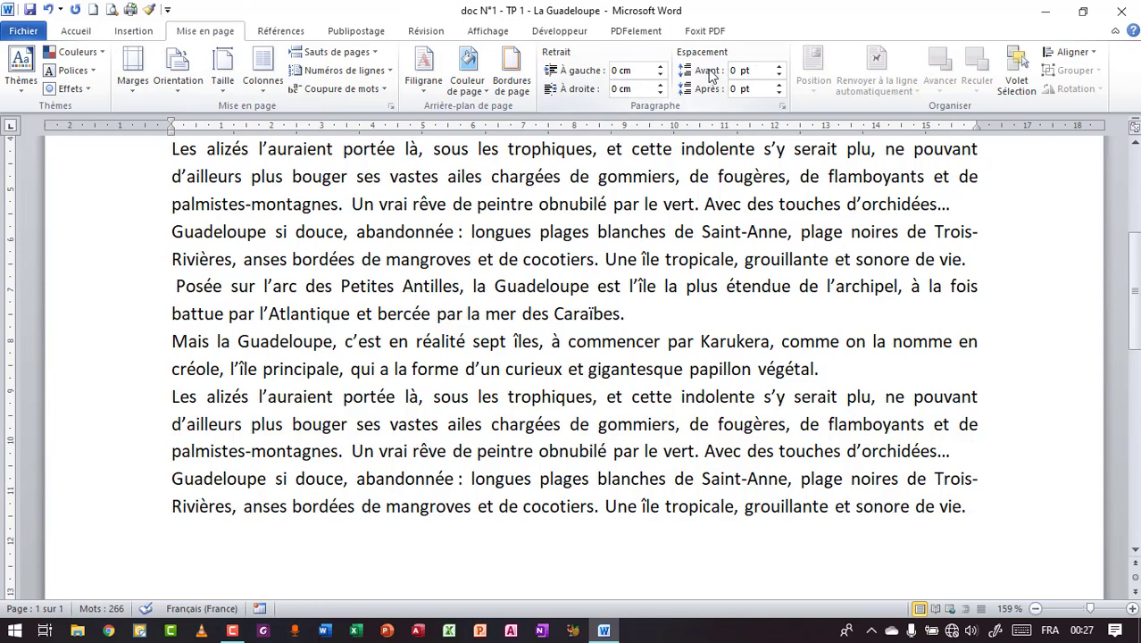
pyautogui.click(779, 67)
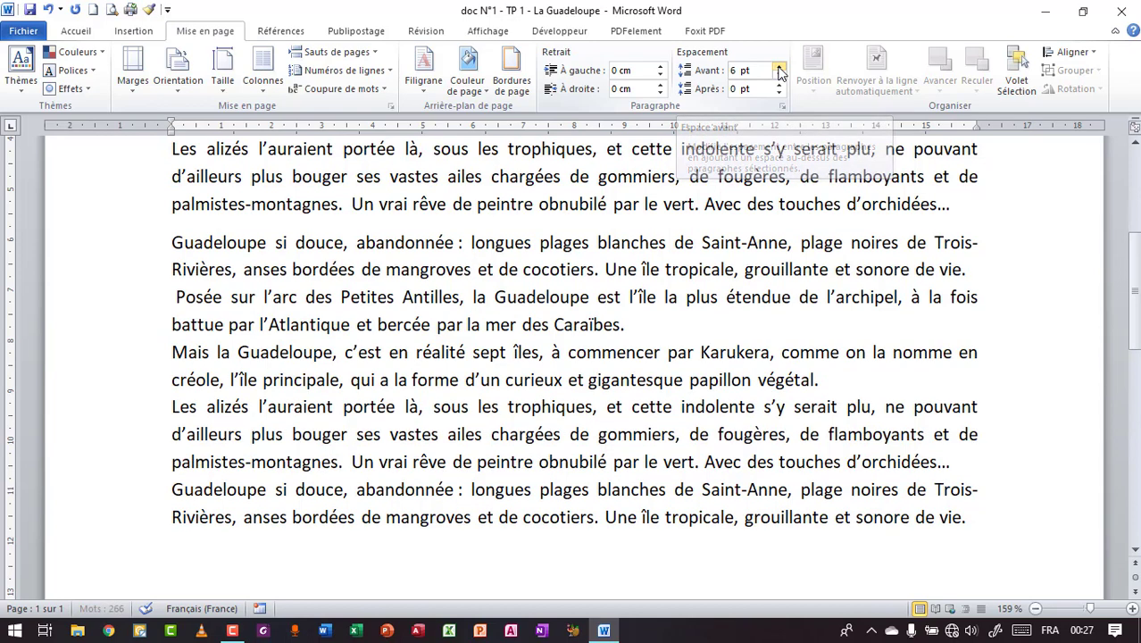
pyautogui.click(779, 67)
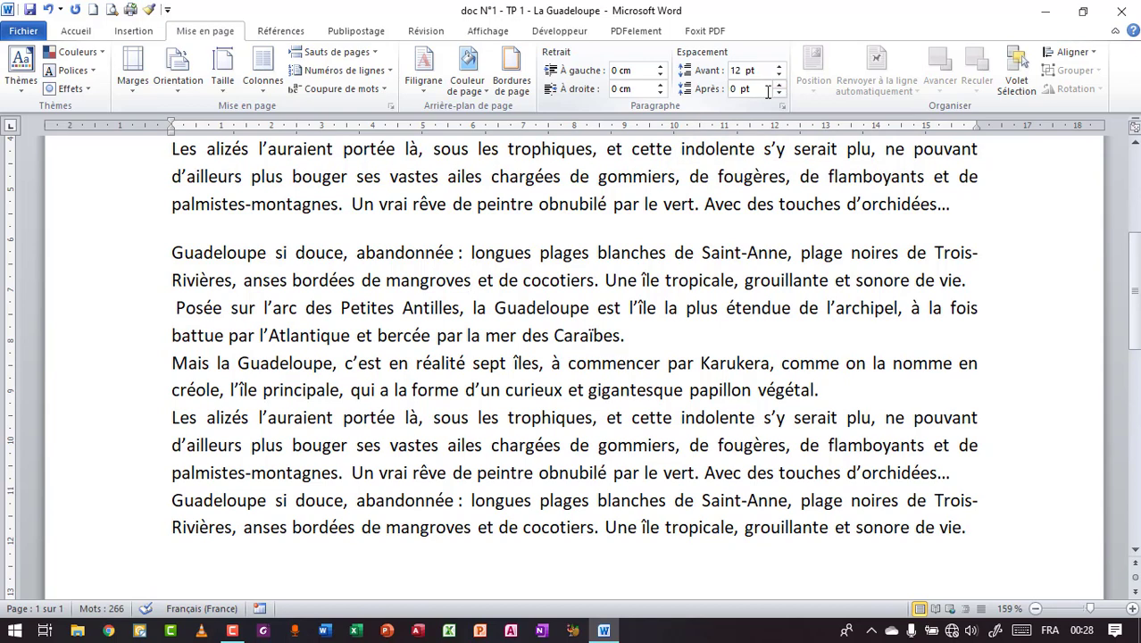
pyautogui.click(766, 91)
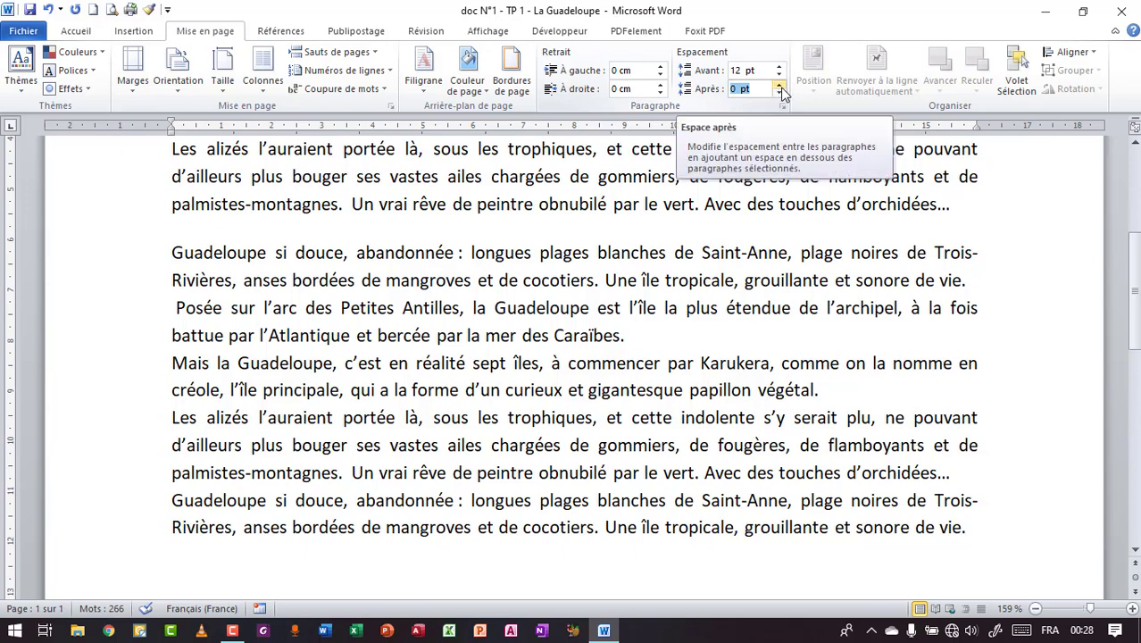
pyautogui.click(781, 86)
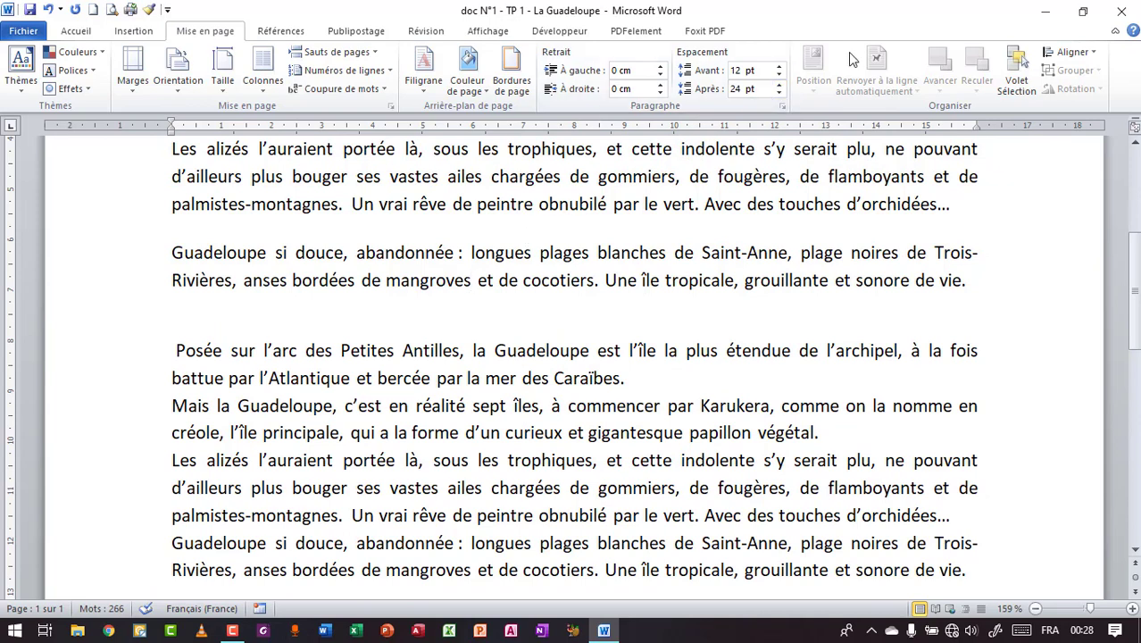
pyautogui.click(780, 93)
pyautogui.click(780, 92)
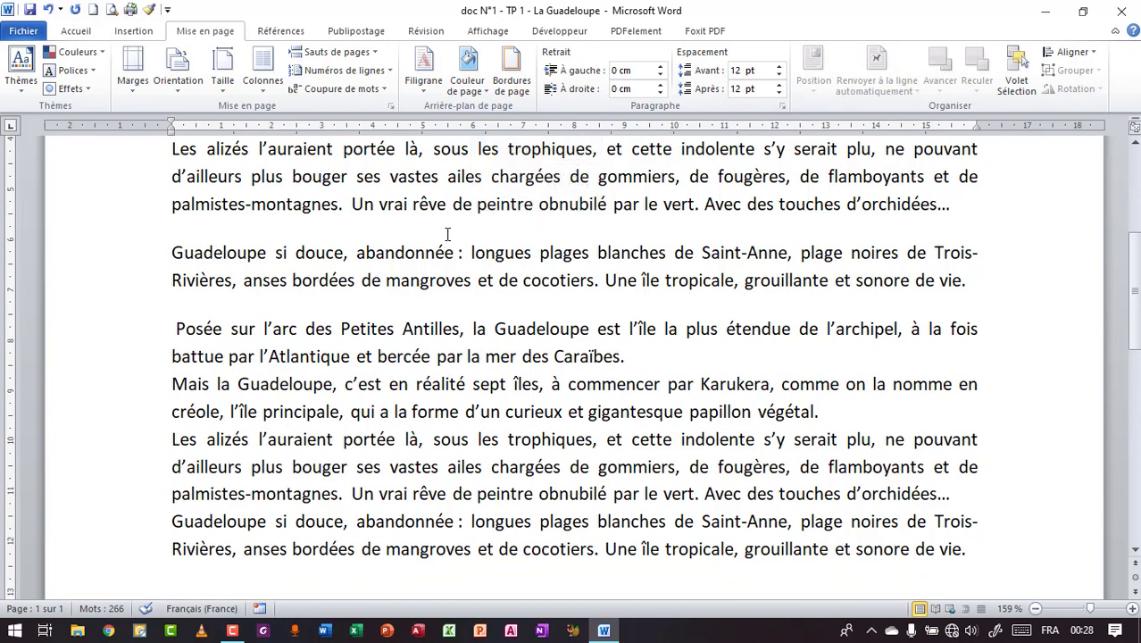
# - Increase the spacing before the "Guadeloupe si douce" paragraph to 30 pt and place the cursor in the gap above it
pyautogui.click(335, 243)
pyautogui.click(344, 224)
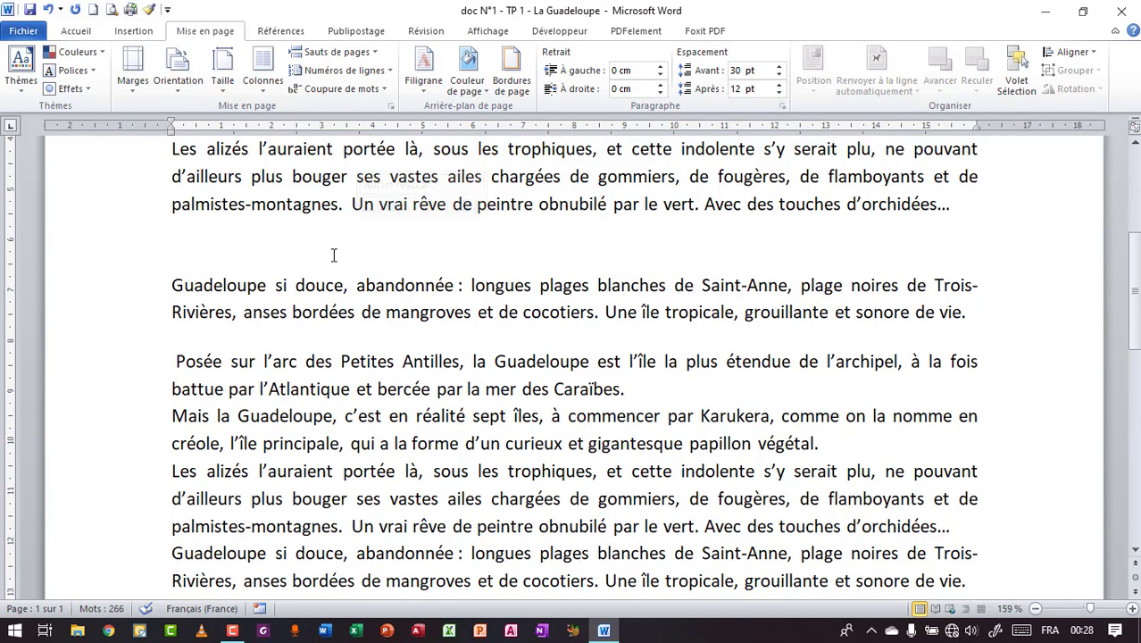
pyautogui.click(290, 243)
# - Insert two empty lines after the fifth body paragraph, ending in "la mer des Caraïbes", and compare them with the gap above "Guadeloupe si douce"
pyautogui.click(660, 391)
pyautogui.press('Return')
pyautogui.press('Return')
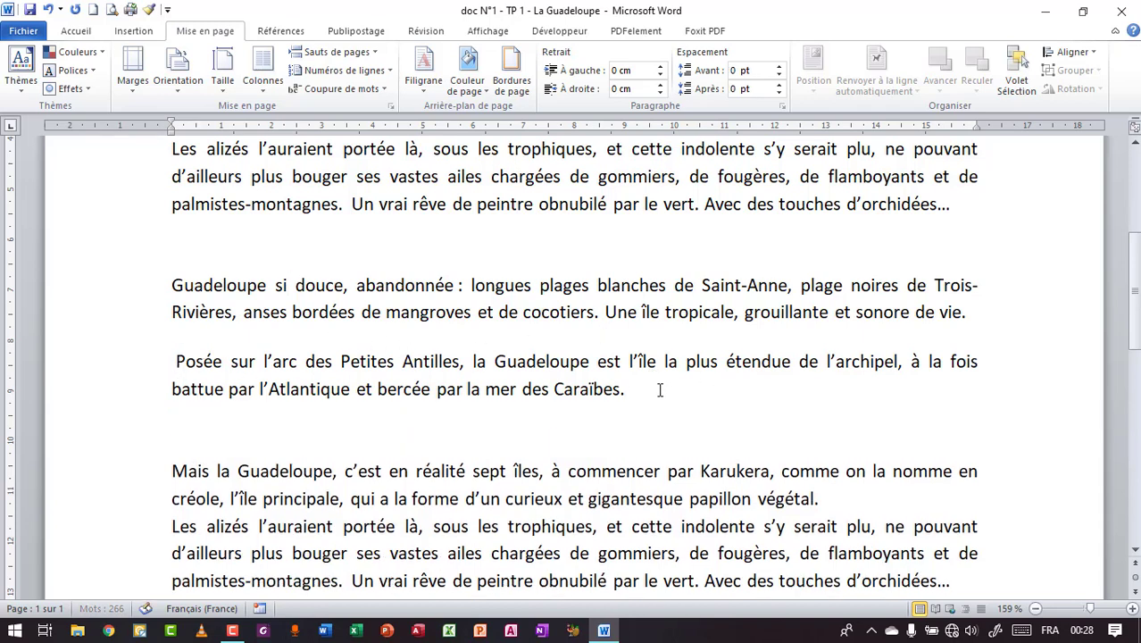
pyautogui.click(248, 246)
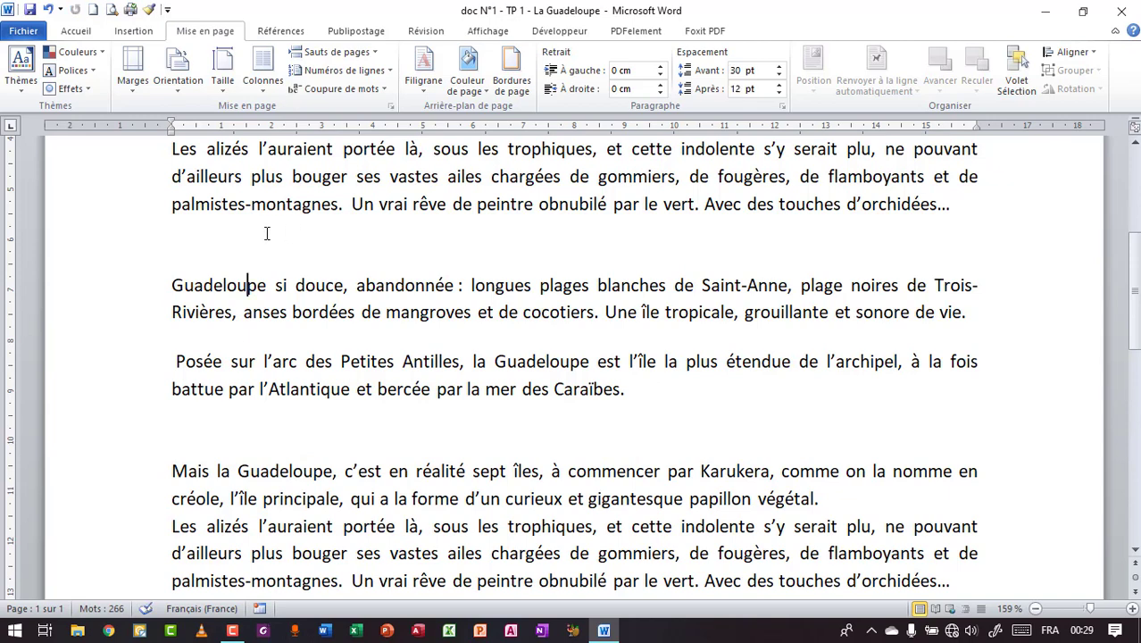
pyautogui.click(264, 234)
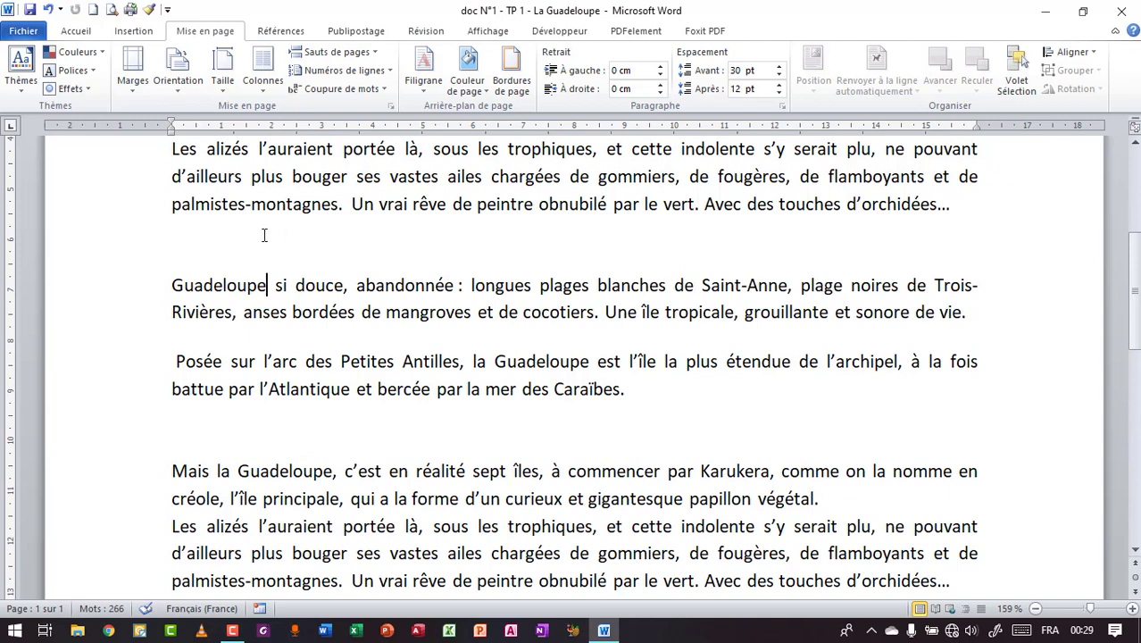
# - Select and delete the two empty lines between the fifth body paragraph and "Mais la Guadeloupe"
pyautogui.click(175, 444)
pyautogui.moveTo(175, 419); pyautogui.dragTo(177, 446)
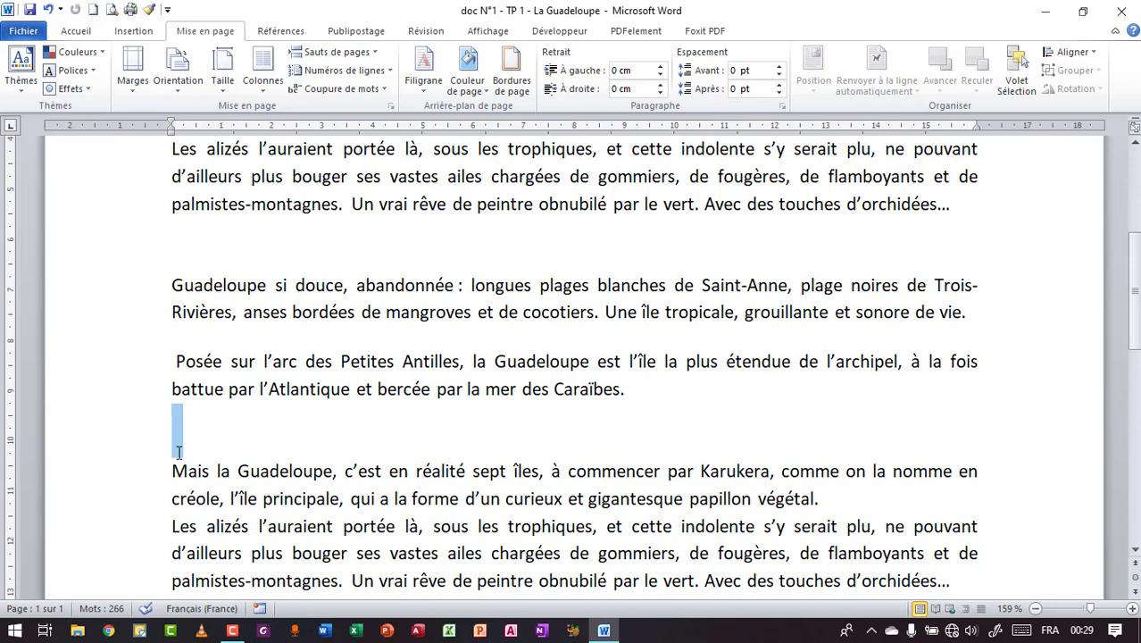
pyautogui.click(176, 430)
pyautogui.moveTo(175, 415); pyautogui.dragTo(198, 447)
pyautogui.click(174, 427)
pyautogui.press('Delete')
pyautogui.press('Delete')
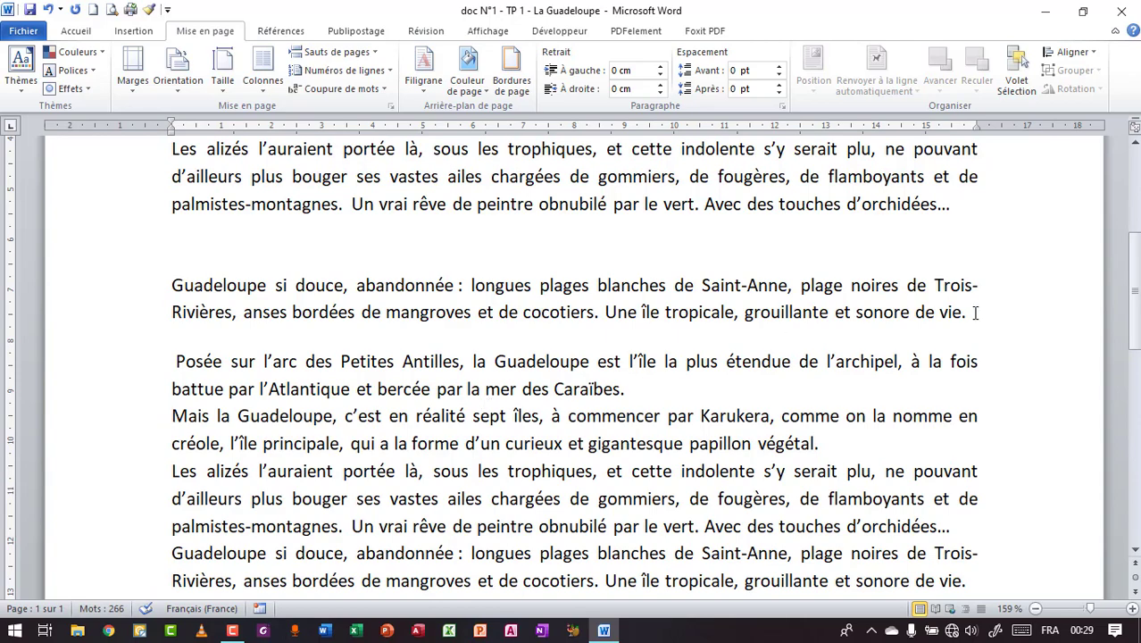
# - Decrease the left indent of the first body paragraph, "Posée sur l'arc des Petites Antilles", to 0 cm
pyautogui.scroll(5, 1137, 284)
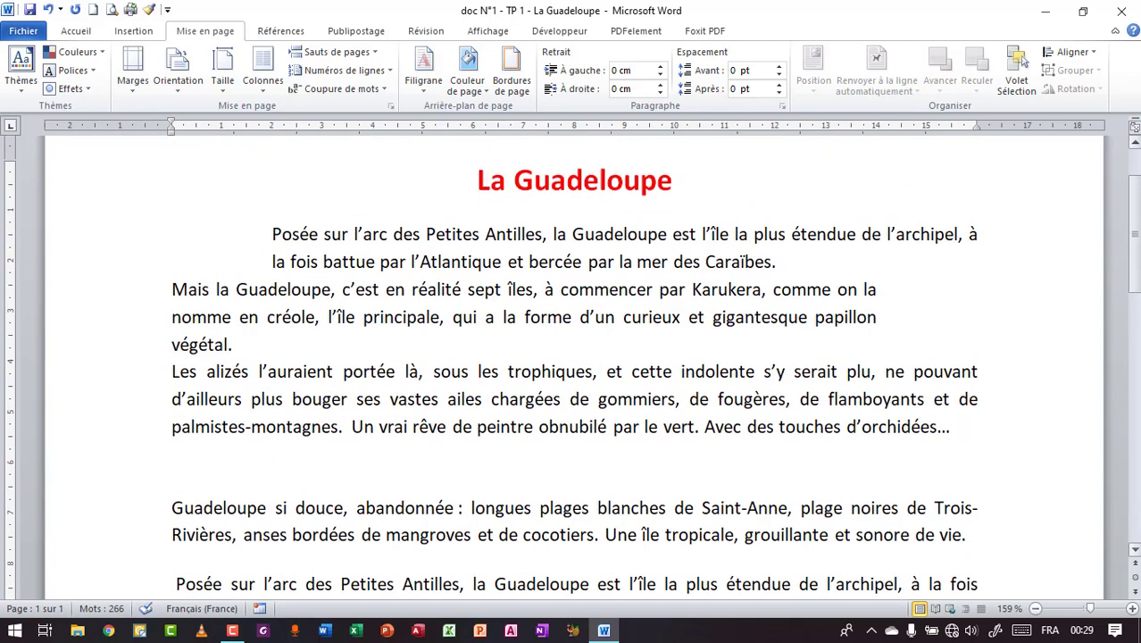
pyautogui.moveTo(1139, 178); pyautogui.dragTo(1139, 180)
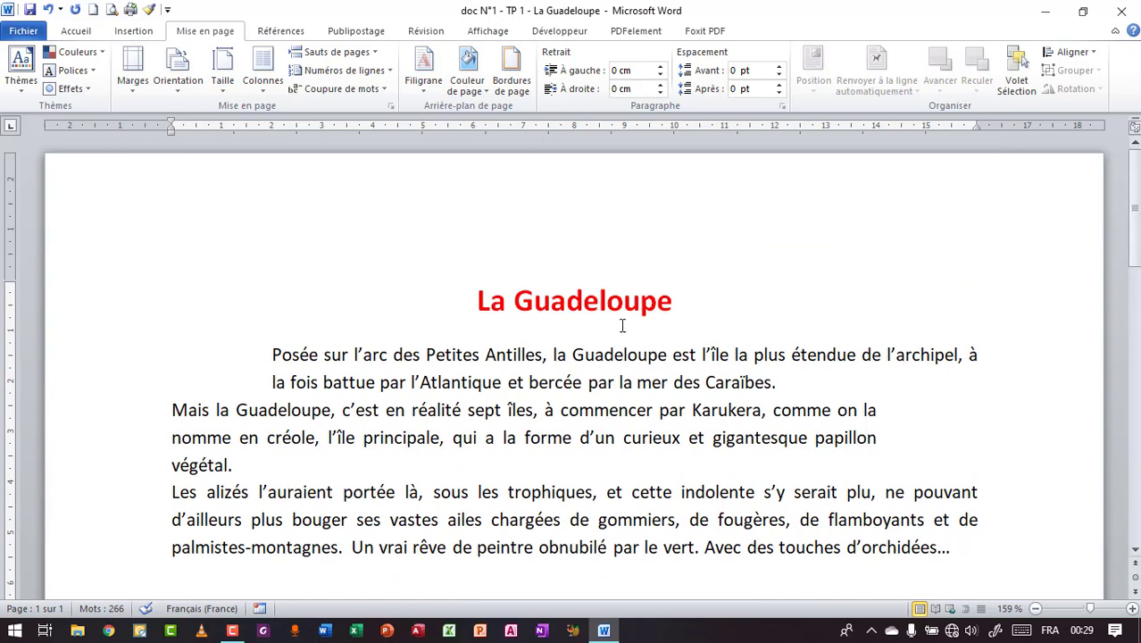
pyautogui.scroll(-3, 1139, 176)
pyautogui.click(455, 180)
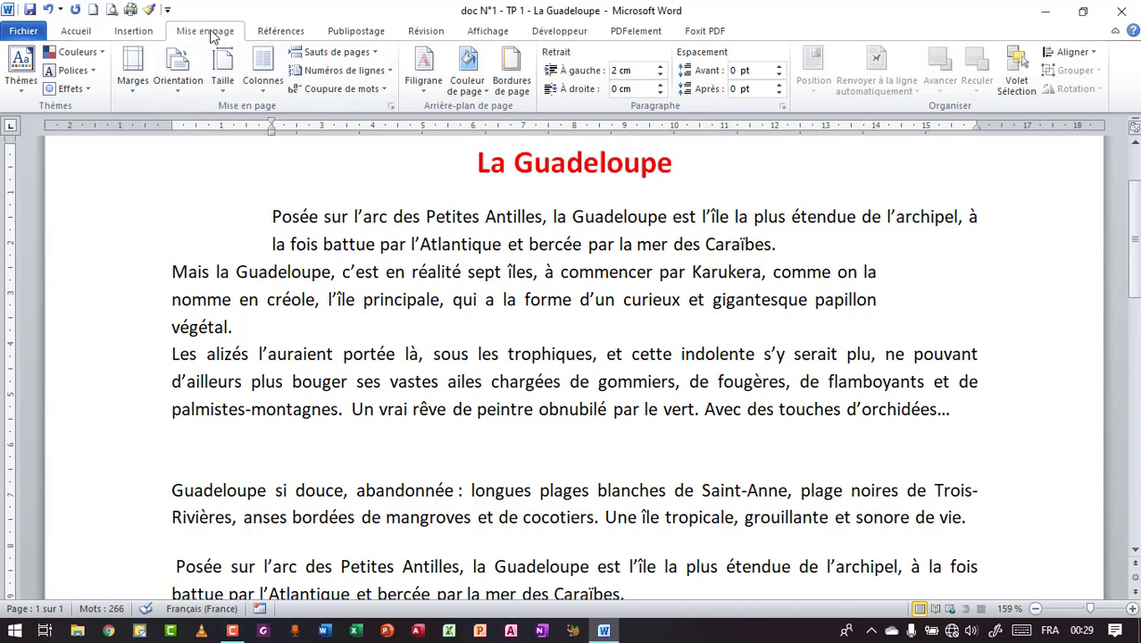
pyautogui.click(80, 34)
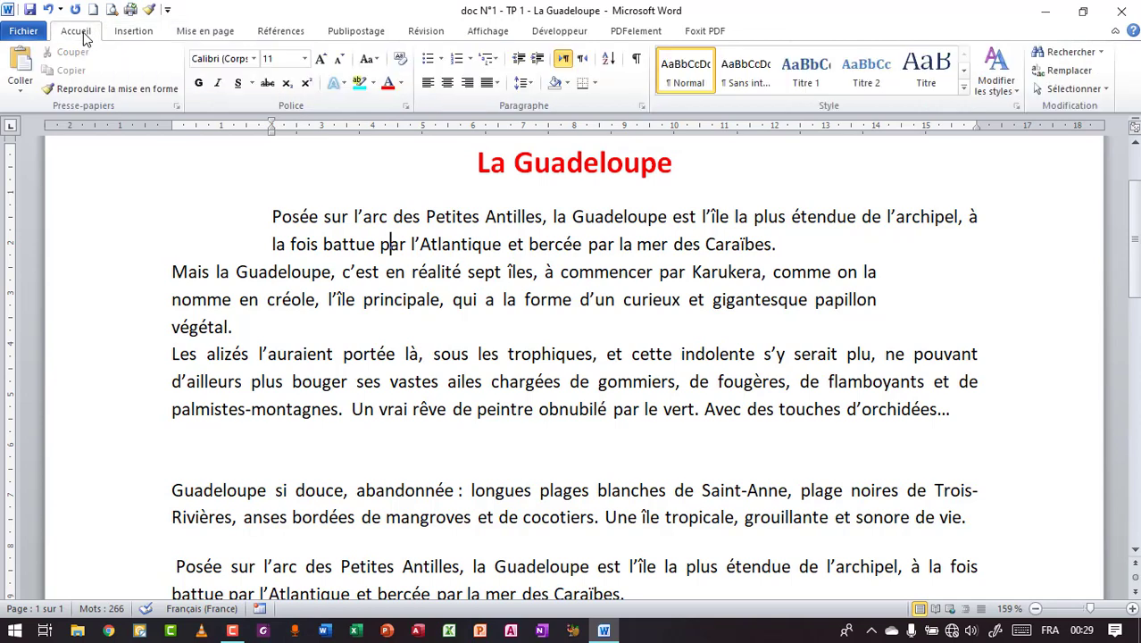
pyautogui.click(355, 217)
pyautogui.click(519, 59)
pyautogui.click(519, 59)
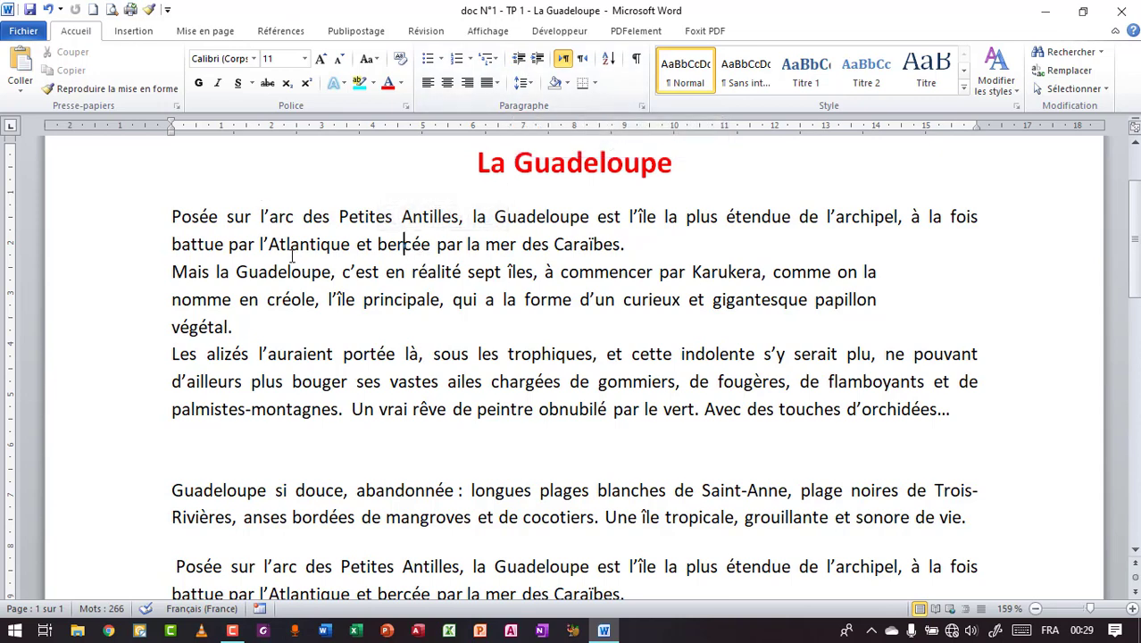
# - Preview the line spacing choices up to 3,0 on the first body paragraph without applying one
pyautogui.click(531, 88)
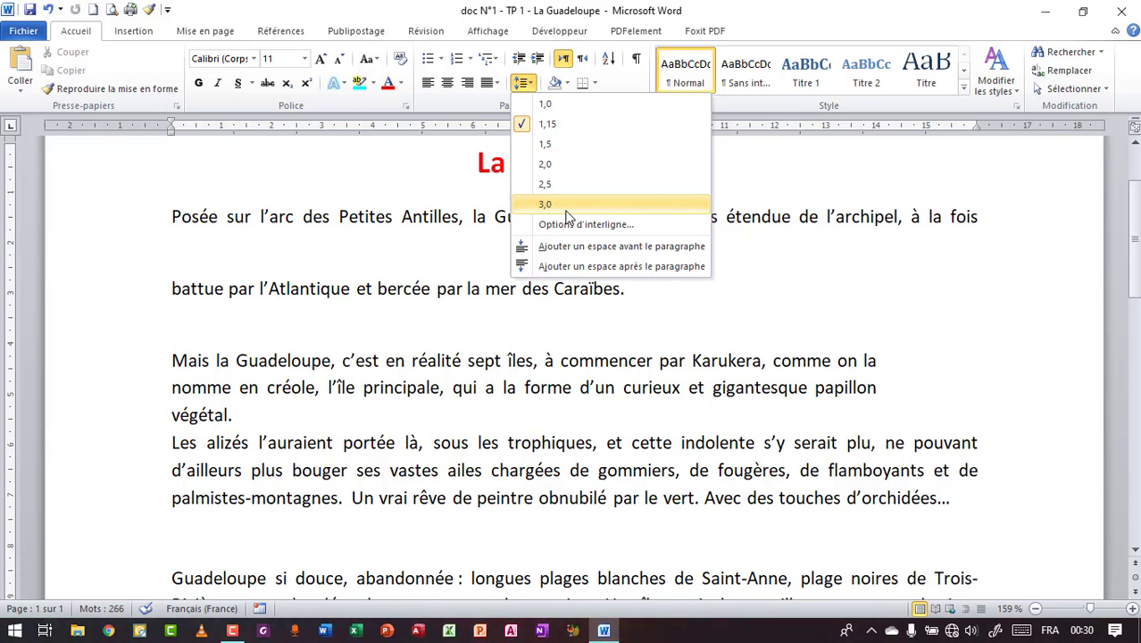
pyautogui.click(437, 244)
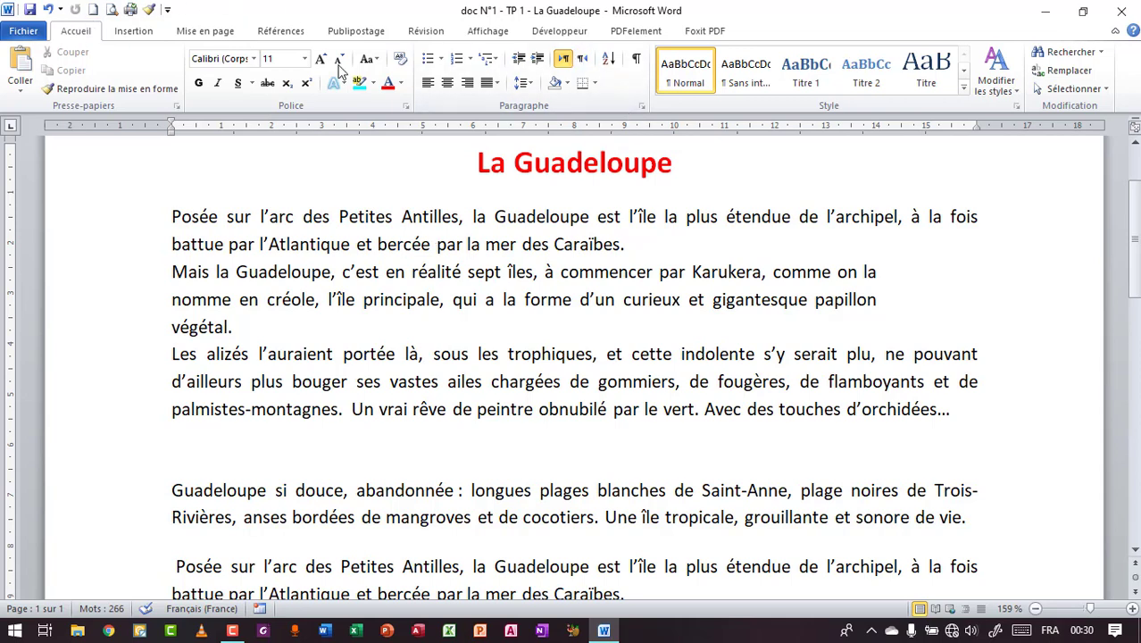
# - Open the Paragraph dialog for the first body paragraph and move it clear of the start of the text
pyautogui.click(225, 33)
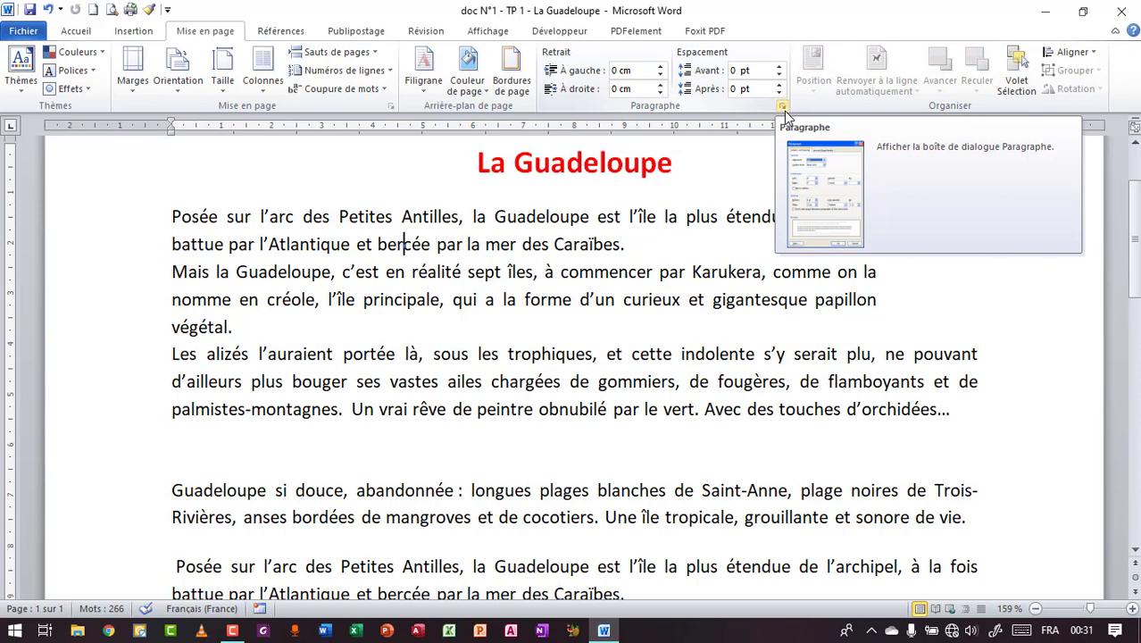
pyautogui.click(76, 30)
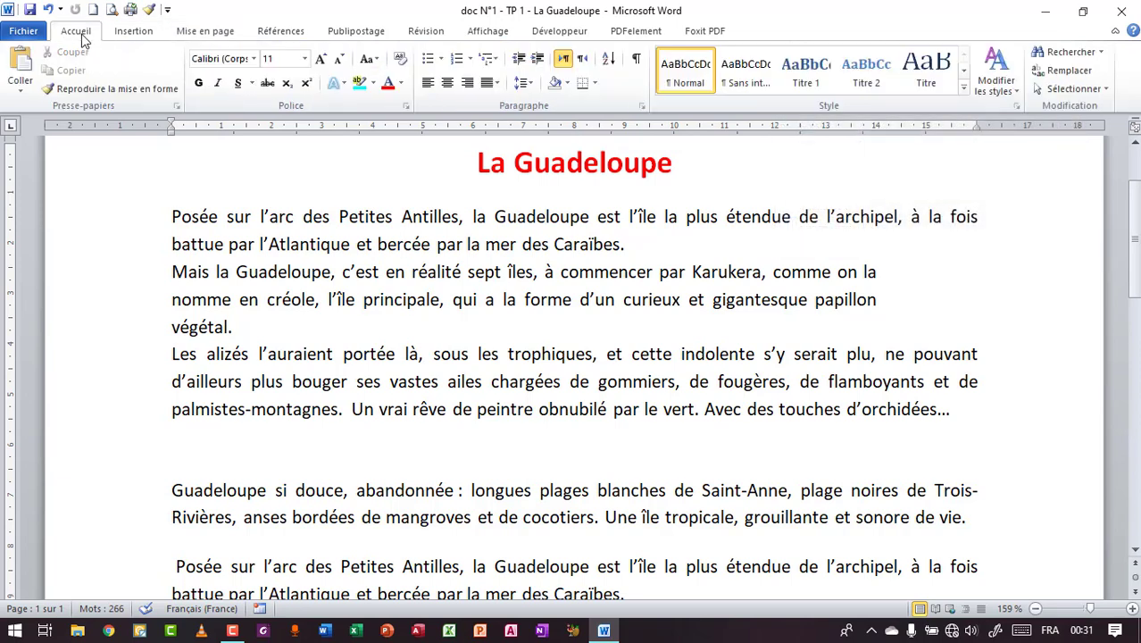
pyautogui.click(643, 108)
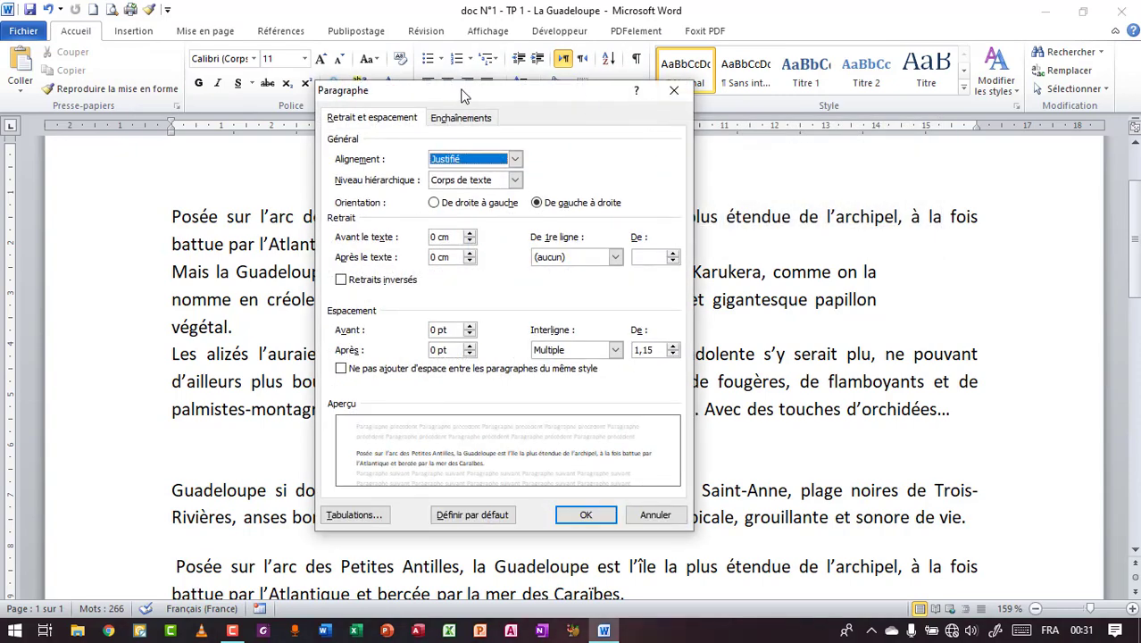
pyautogui.moveTo(462, 96); pyautogui.dragTo(629, 150)
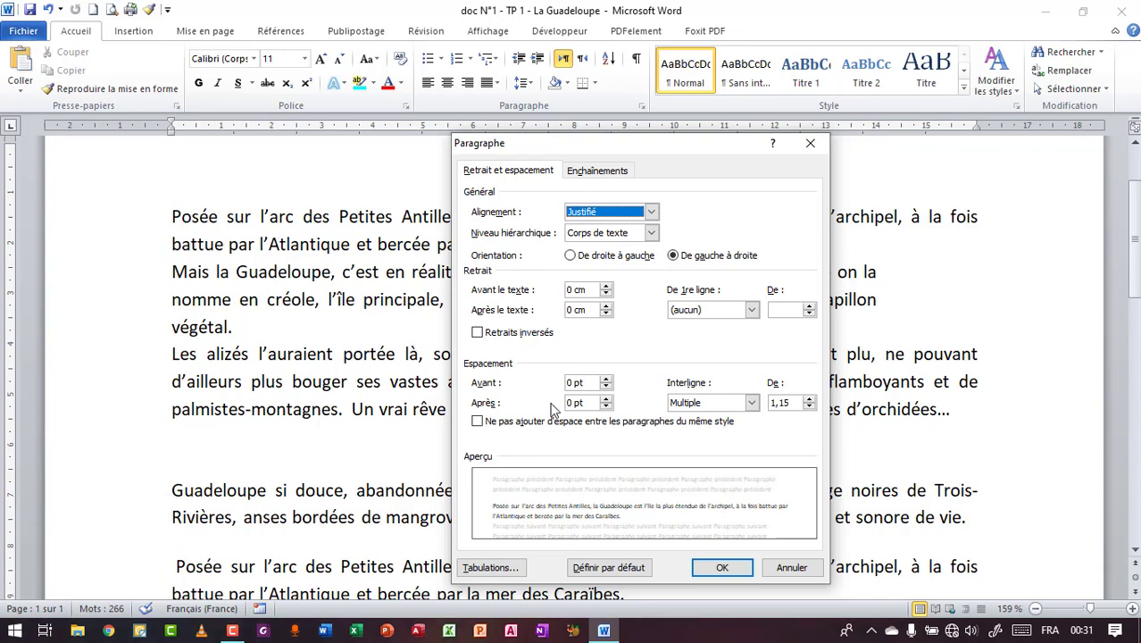
pyautogui.moveTo(643, 148); pyautogui.dragTo(628, 121)
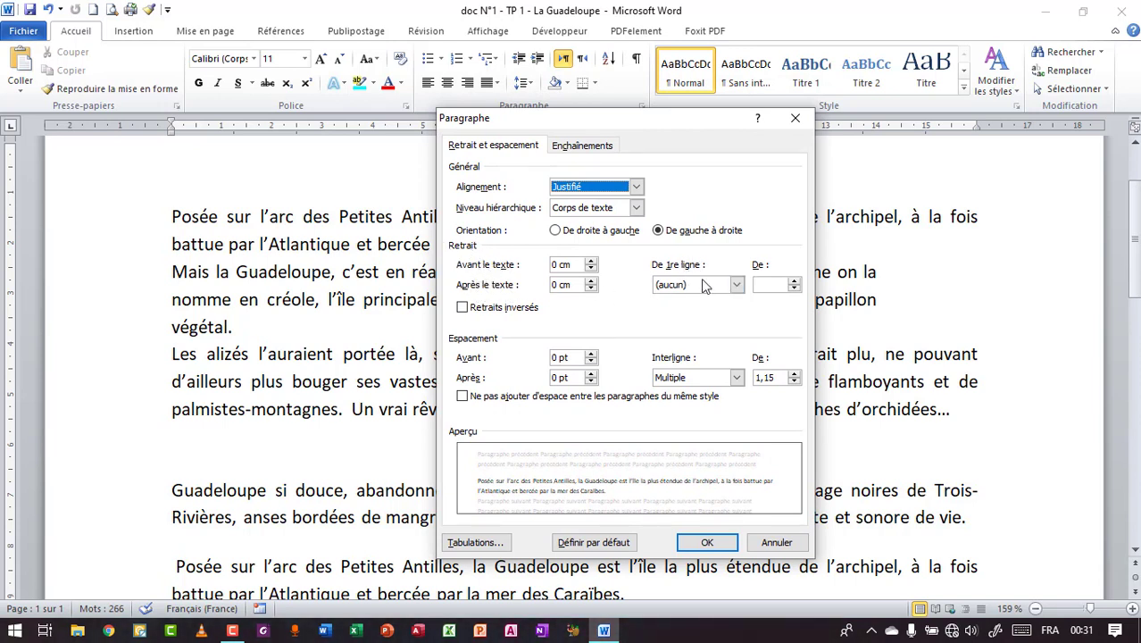
# - Try a "Première ligne" indent of 1,25 cm for the first body paragraph and return it to "(aucun)"
pyautogui.click(740, 286)
pyautogui.click(738, 285)
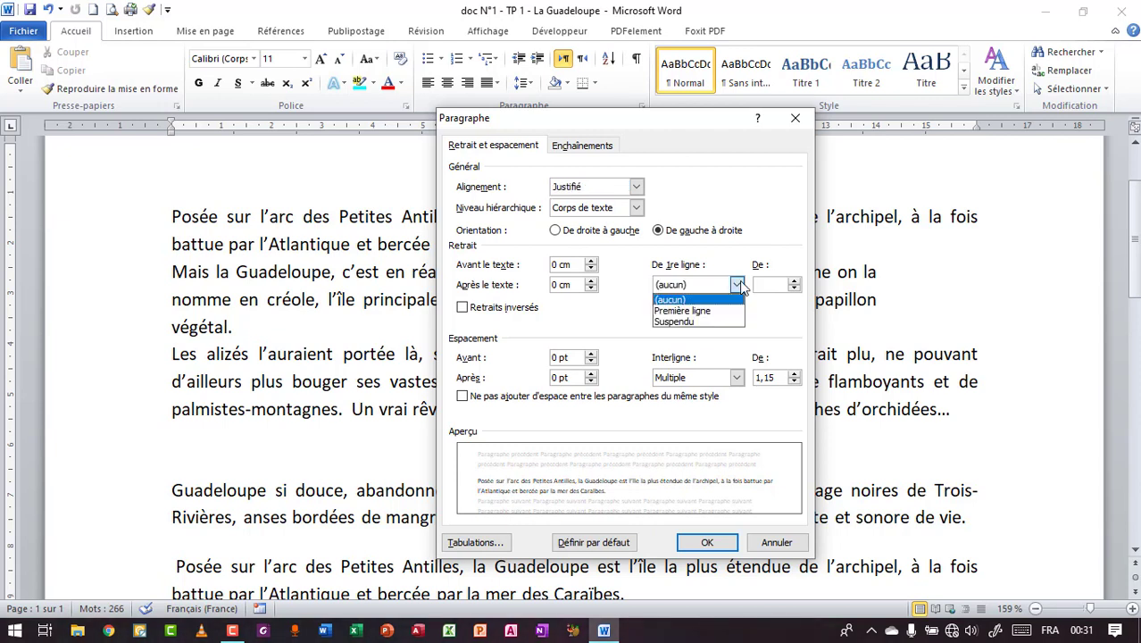
pyautogui.click(726, 310)
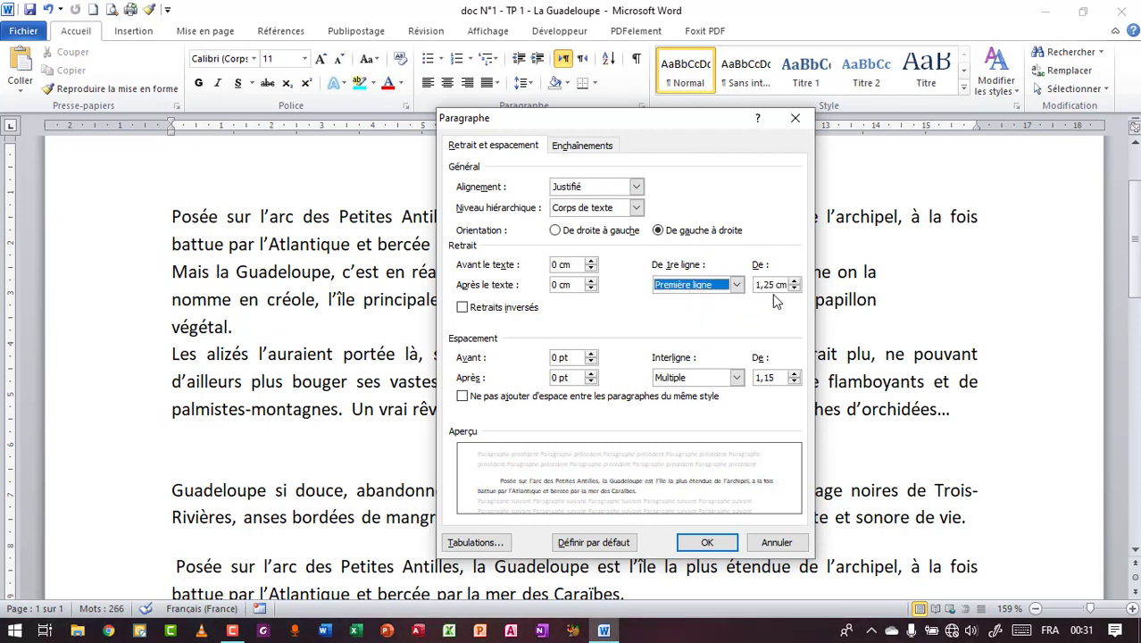
pyautogui.click(773, 285)
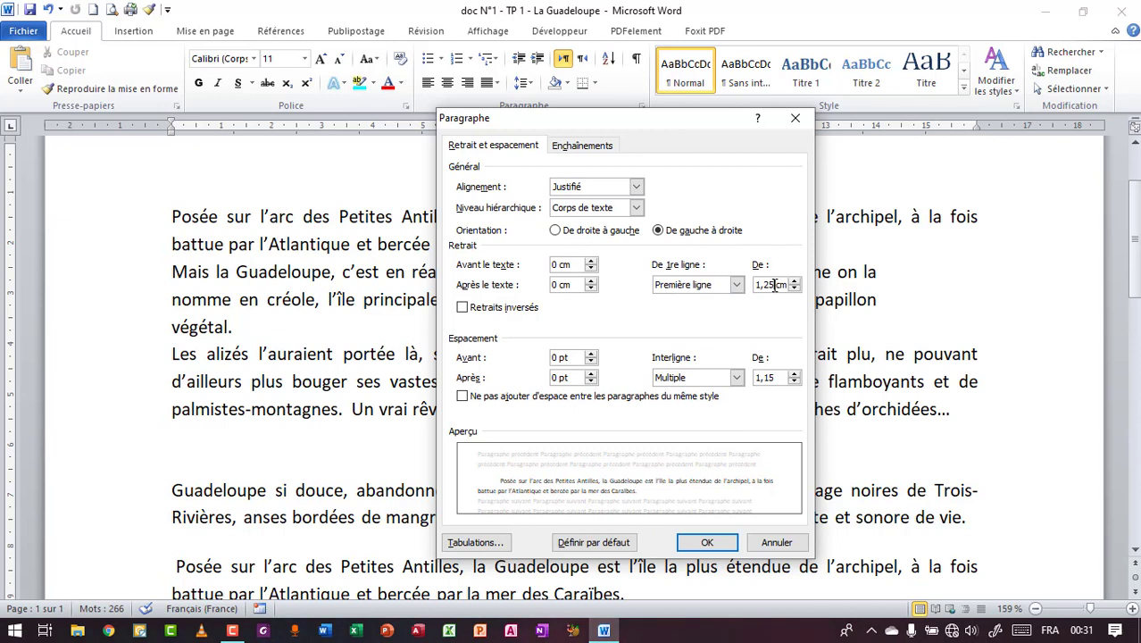
pyautogui.click(737, 285)
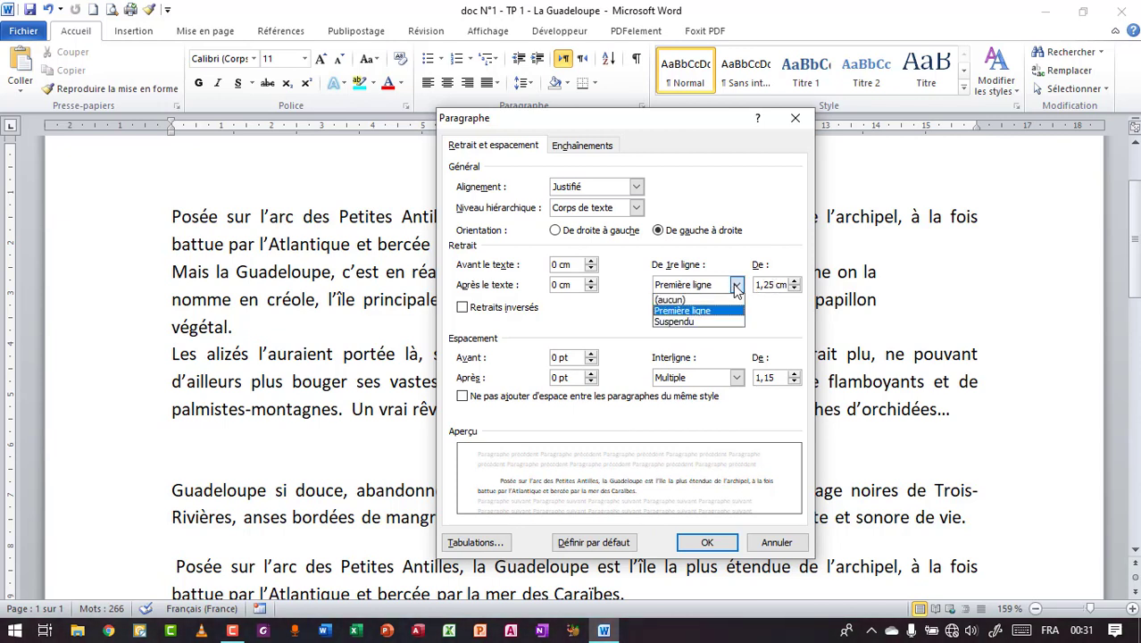
pyautogui.click(693, 296)
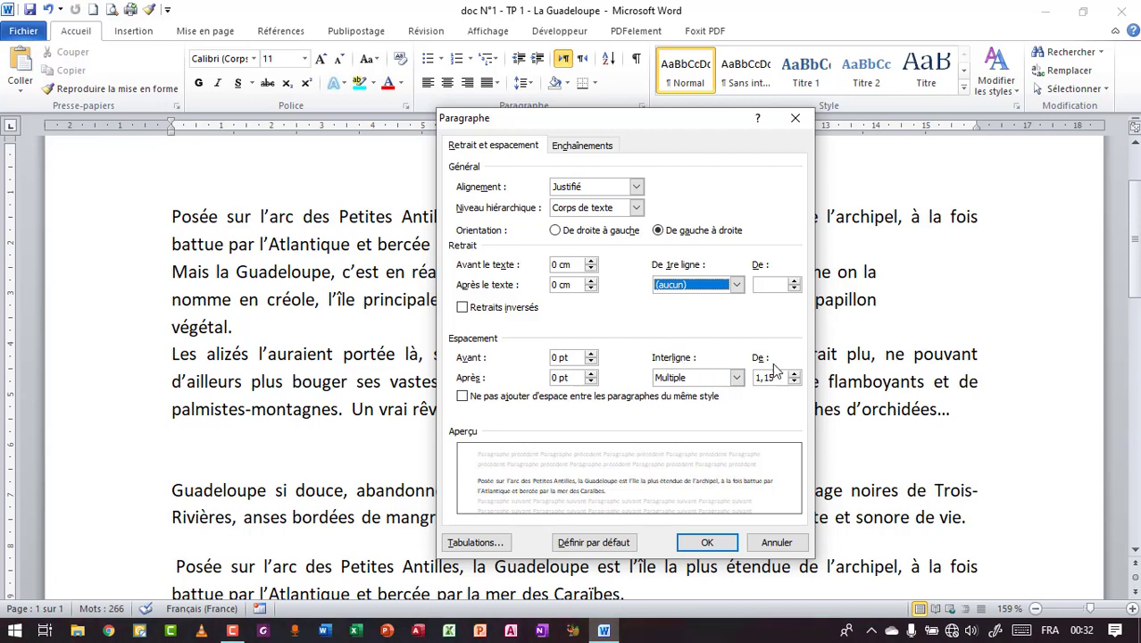
# - Set the first body paragraph's line spacing to Multiple at 2,7 and apply the paragraph settings
pyautogui.moveTo(775, 377); pyautogui.dragTo(752, 378)
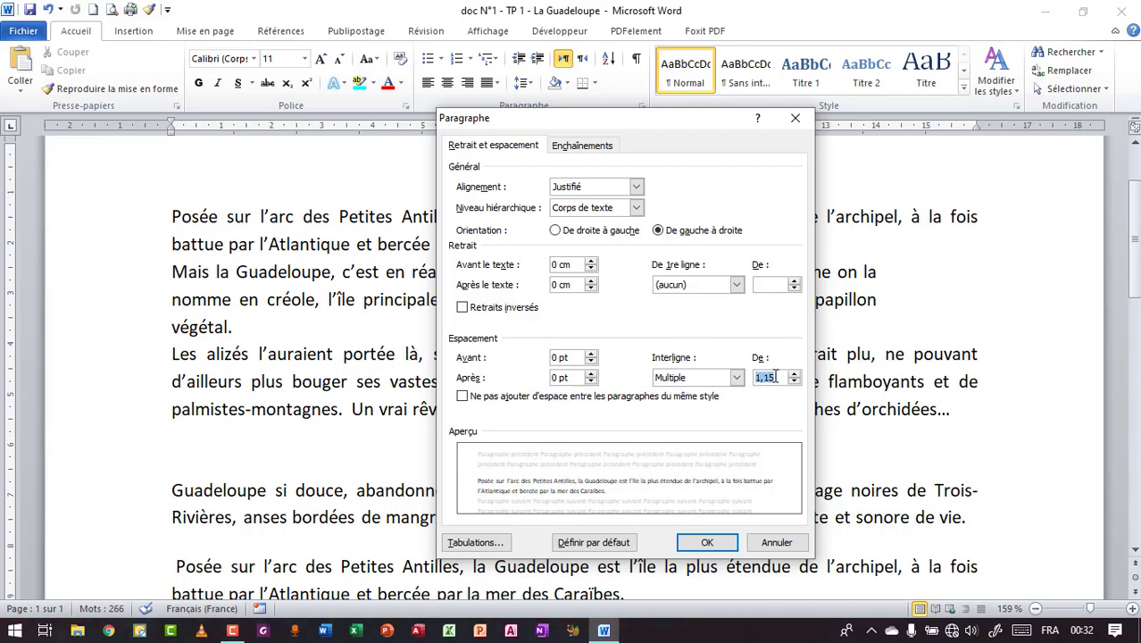
pyautogui.write('2,7')
pyautogui.click(706, 542)
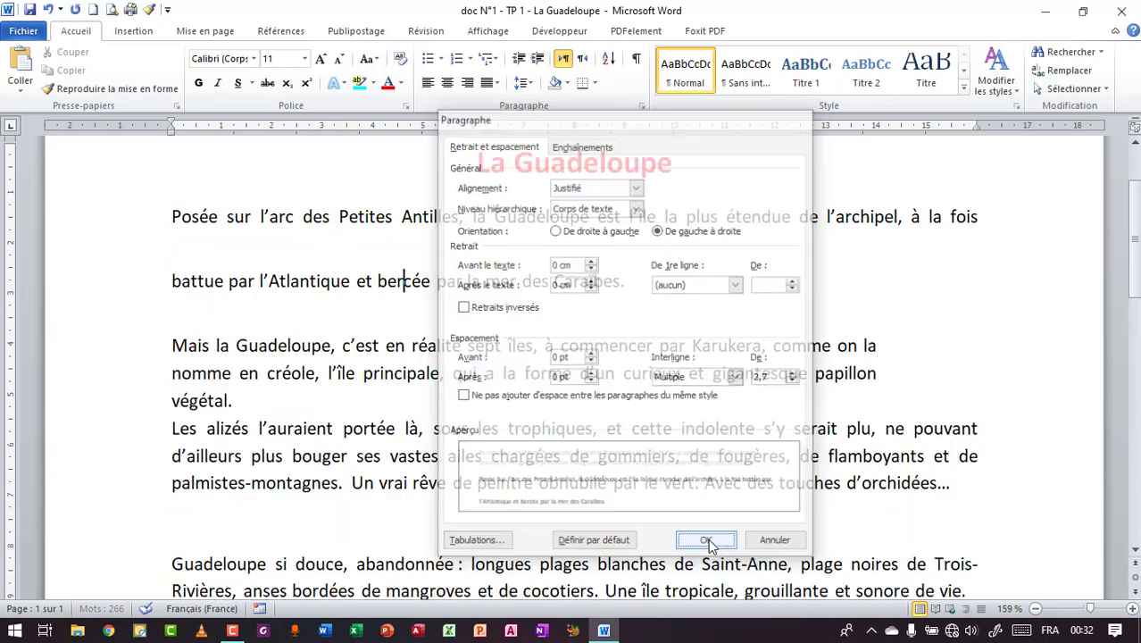
pyautogui.moveTo(438, 216); pyautogui.dragTo(436, 282)
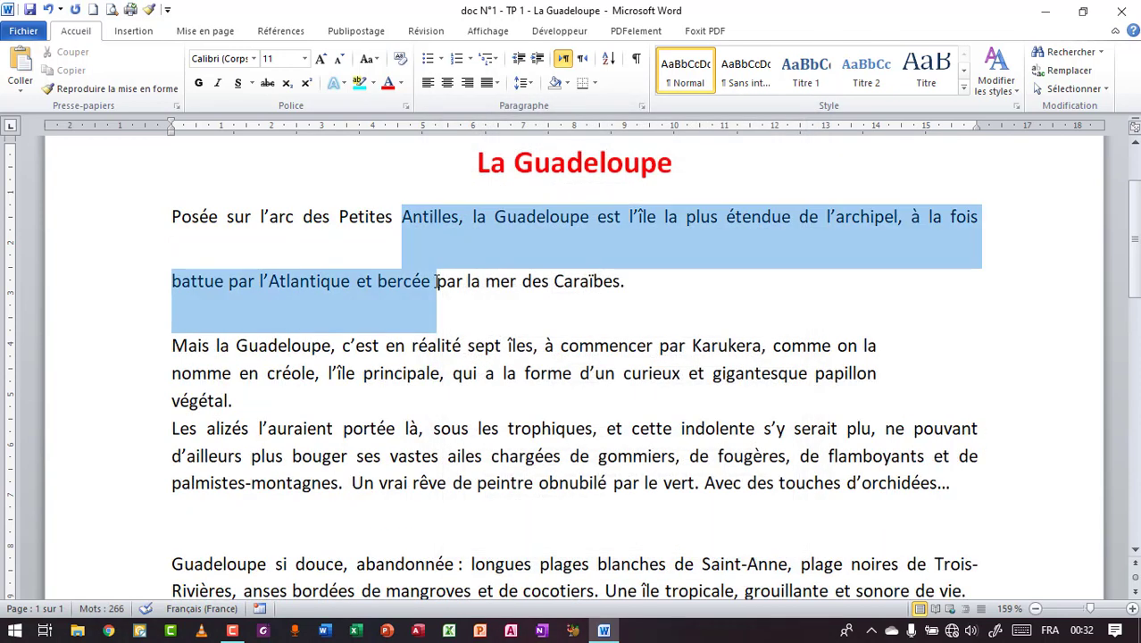
pyautogui.click(359, 216)
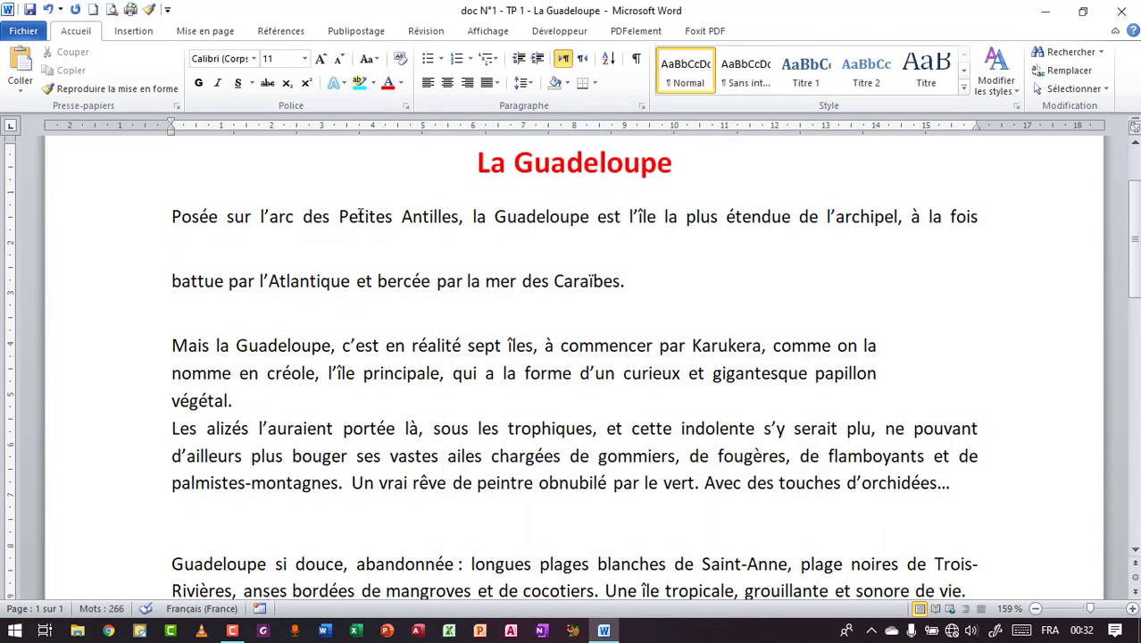
pyautogui.moveTo(359, 216); pyautogui.dragTo(386, 273)
pyautogui.doubleClick(130, 257)
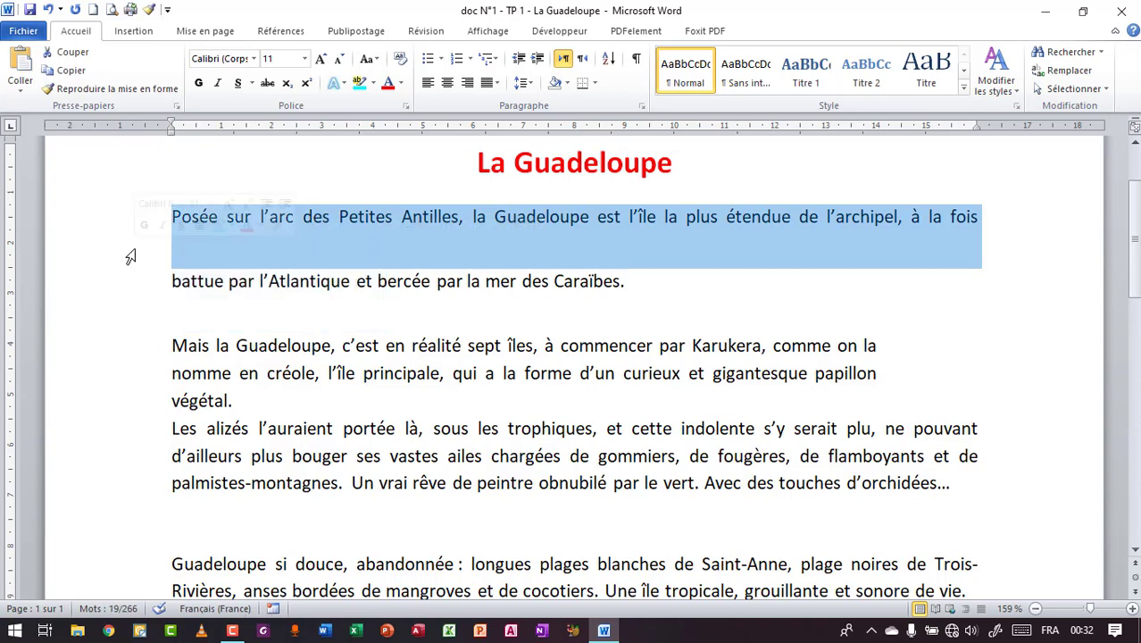
# - Deselect the first body paragraph's text and minimize the document window to show the desktop
pyautogui.click(705, 286)
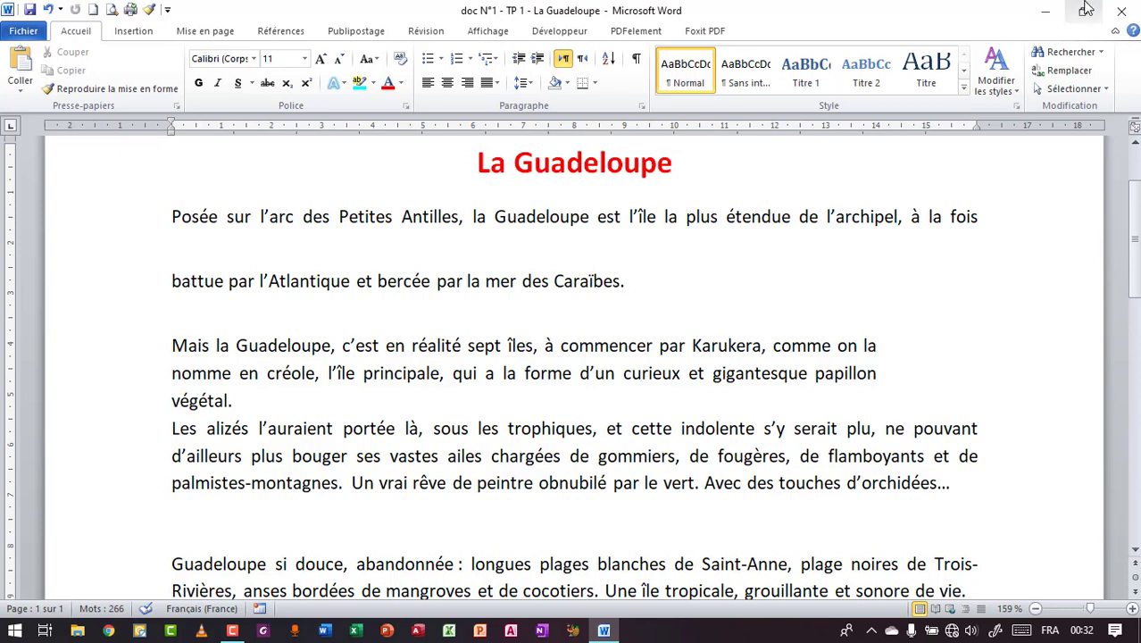
pyautogui.click(1047, 12)
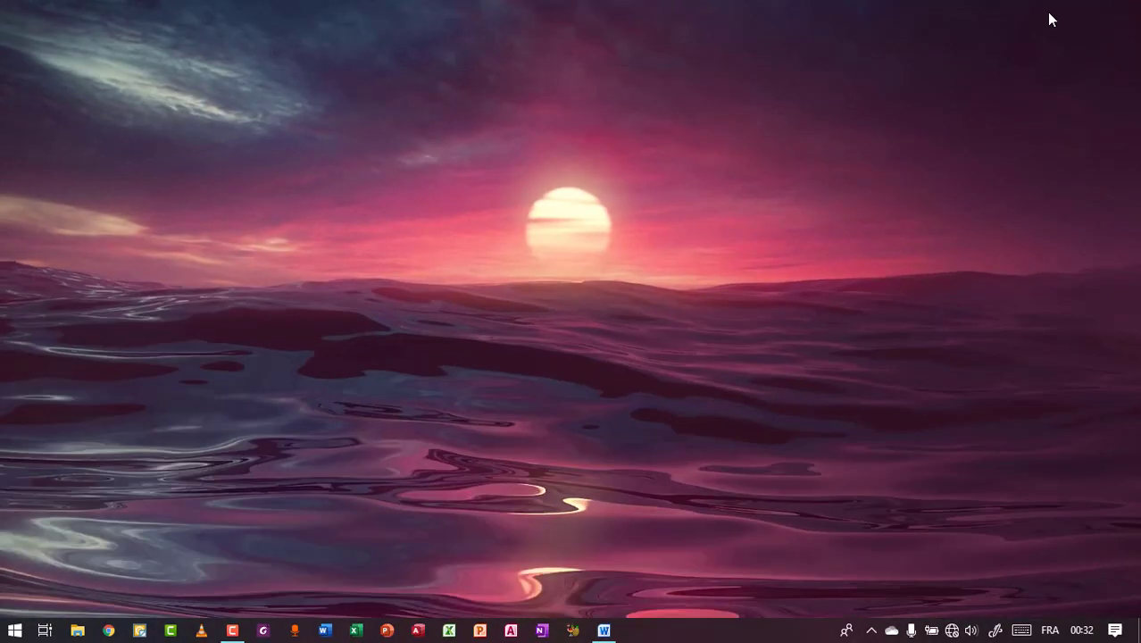